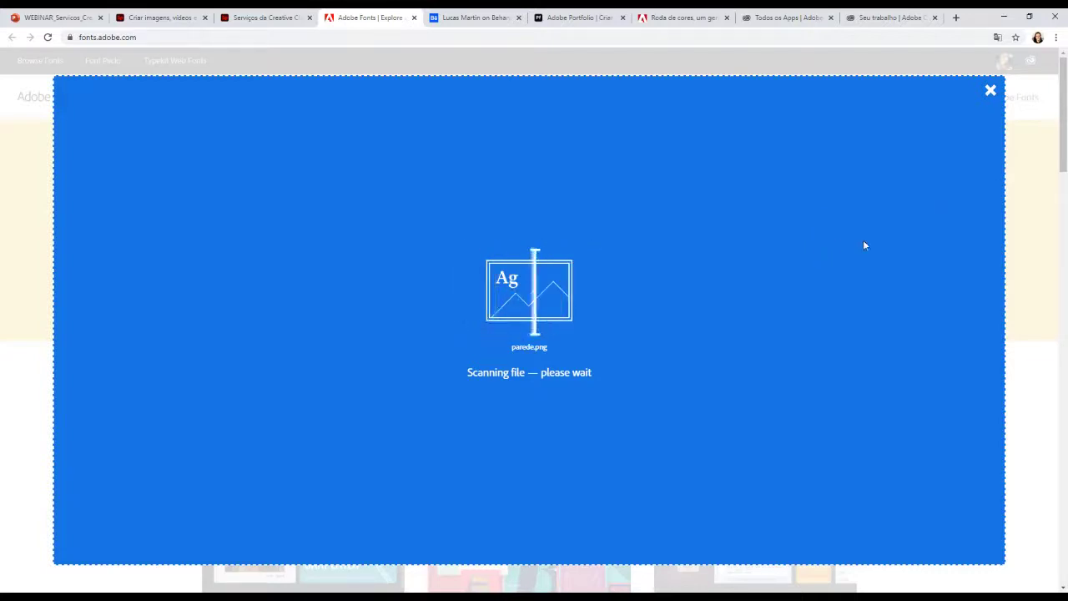
Cancel the font scan of parede.png in Adobe Fonts
{"action": "left_click", "coordinate": [989, 93]}
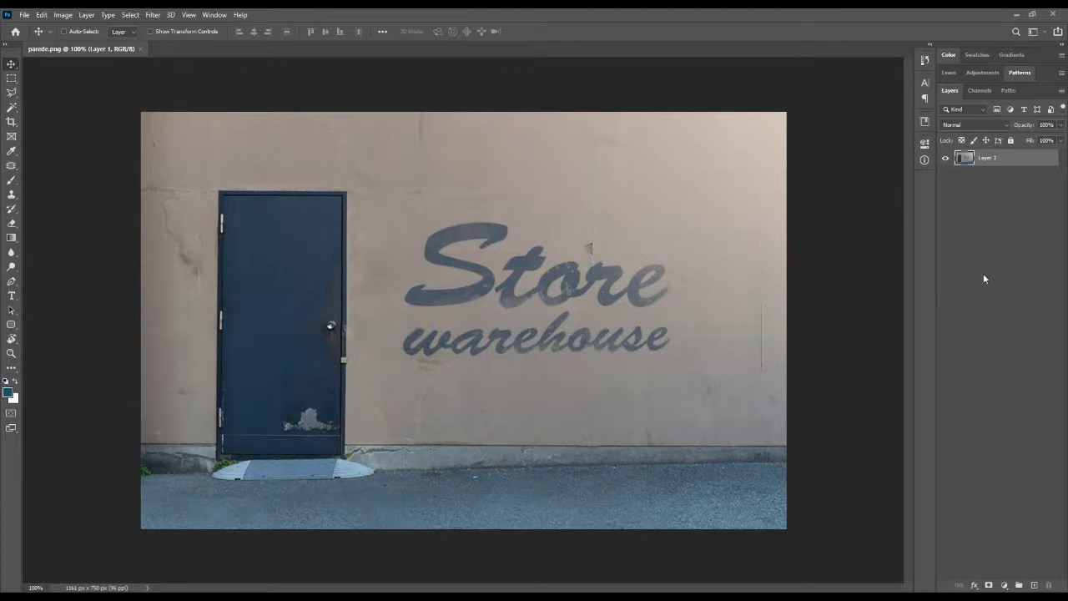
In Photoshop, add the text "Store warehouse" on a new layer, placed on the wall above the painted sign
{"action": "left_click", "coordinate": [1033, 585]}
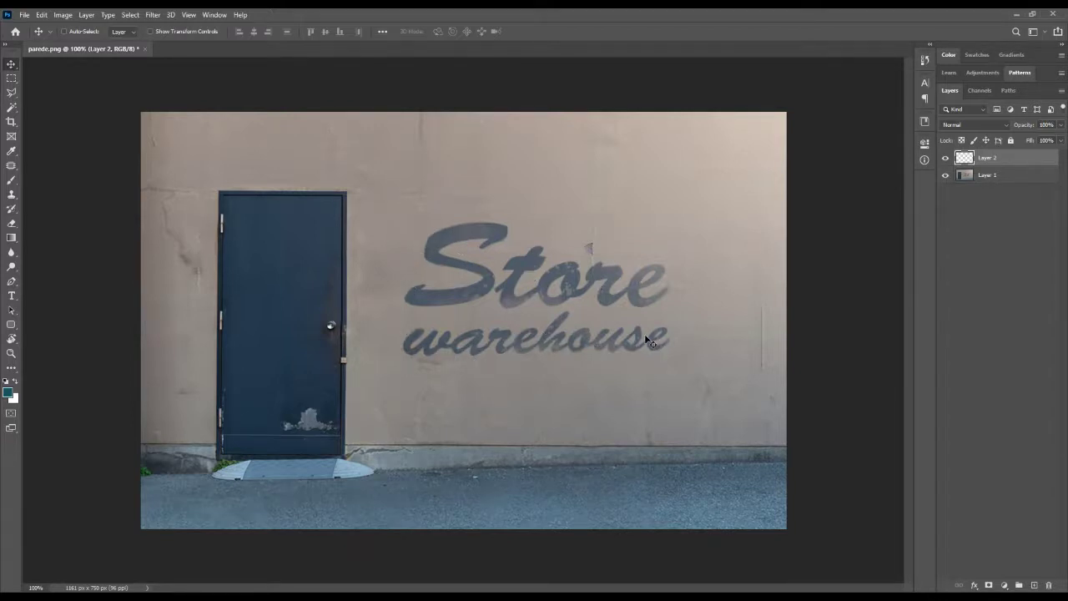
{"action": "key", "text": "ctrl"}
{"action": "left_click", "coordinate": [11, 296]}
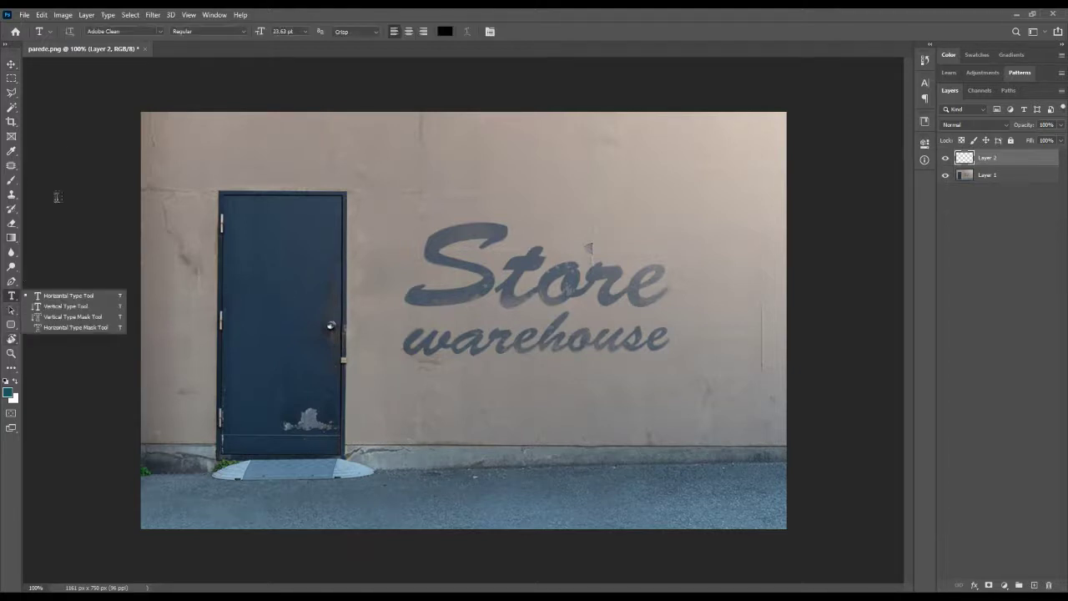
{"action": "left_click", "coordinate": [428, 172]}
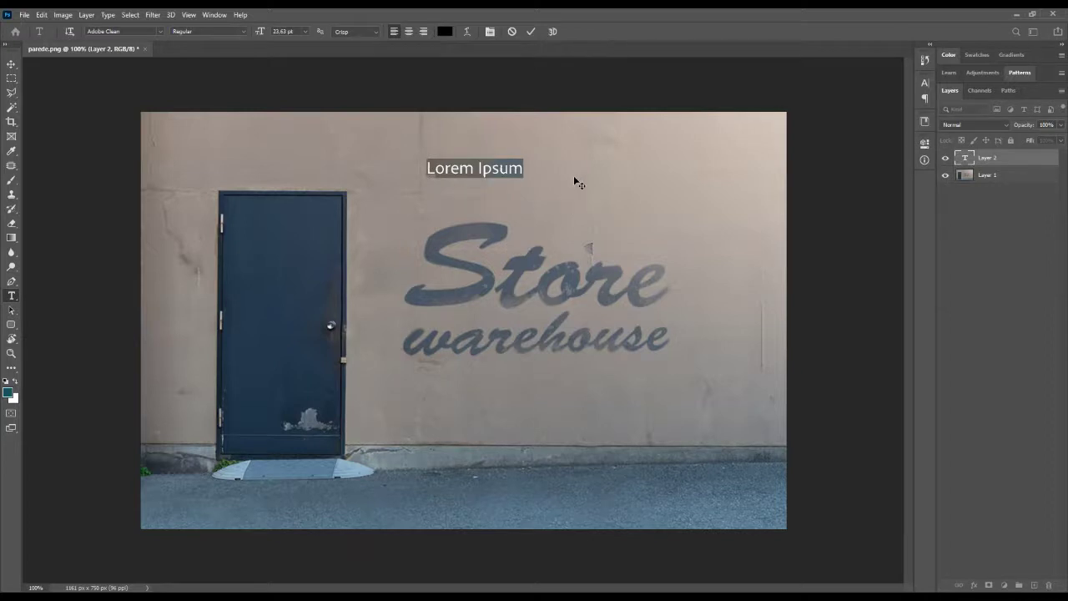
{"action": "type", "text": "Ston"}
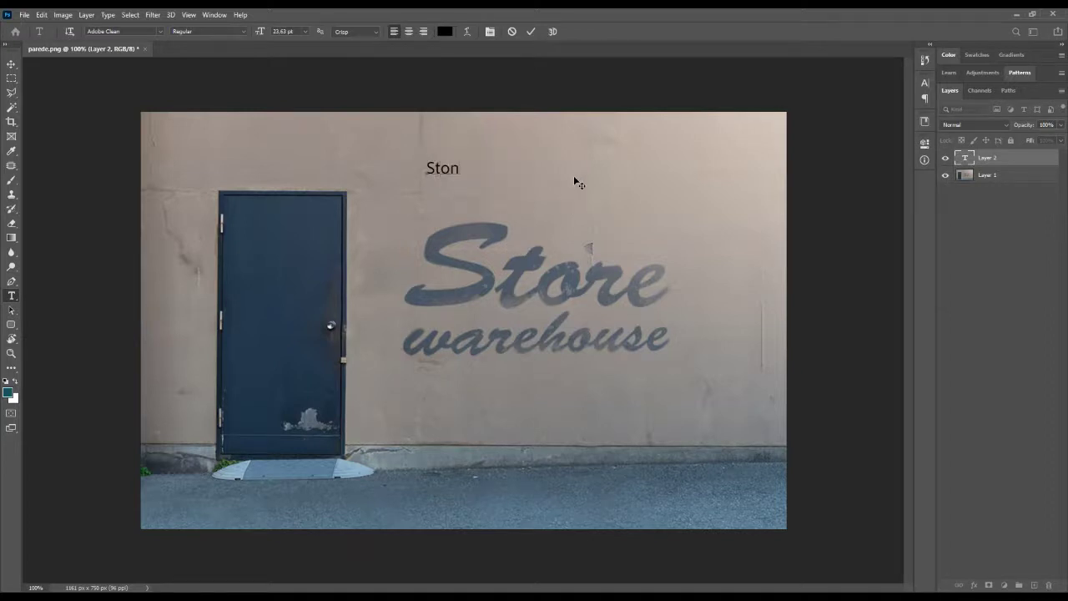
{"action": "type", "text": "e"}
{"action": "key", "text": "BackSpace"}
{"action": "type", "text": "re"}
{"action": "key", "text": "Left"}
{"action": "key", "text": "Left"}
{"action": "key", "text": "BackSpace"}
{"action": "type", "text": "warehou"}
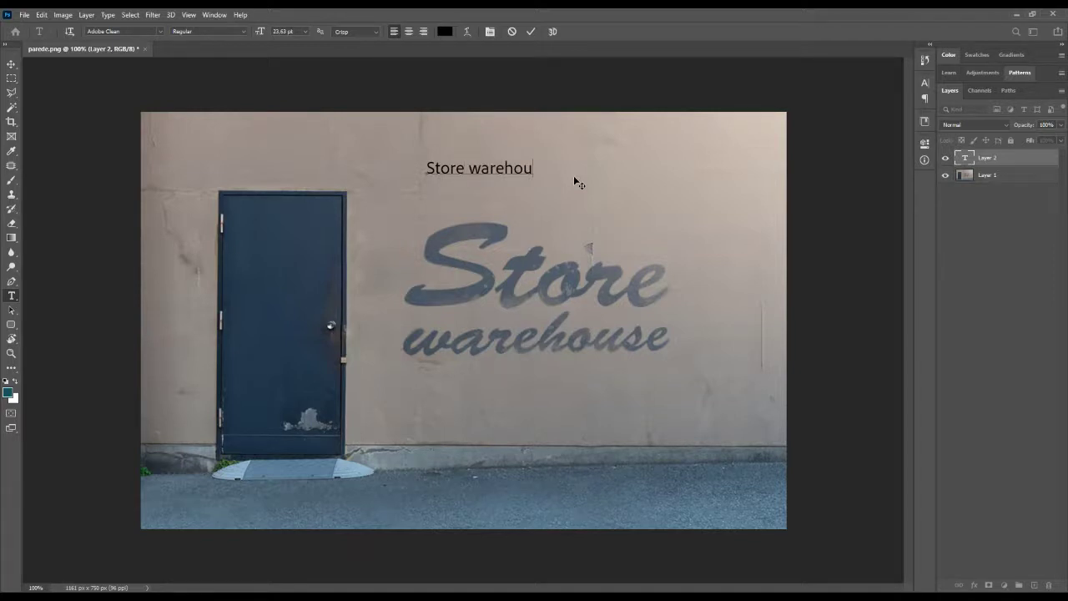
{"action": "type", "text": "se"}
{"action": "left_click", "coordinate": [12, 65]}
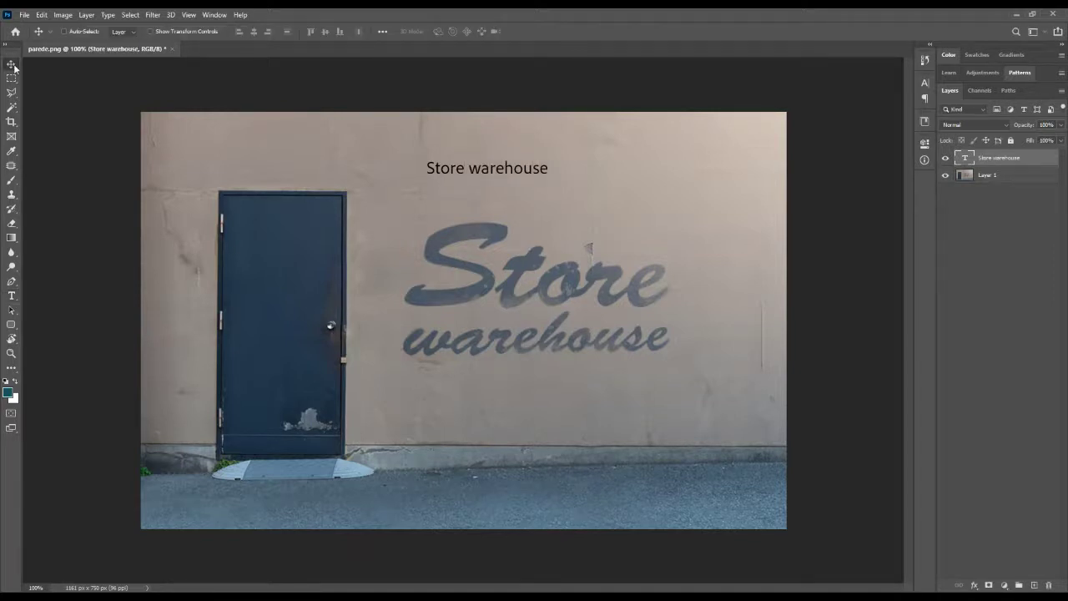
Scale the "Store warehouse" text to about 238% and move it slightly up above the painted lettering
{"action": "key", "text": "ctrl+t"}
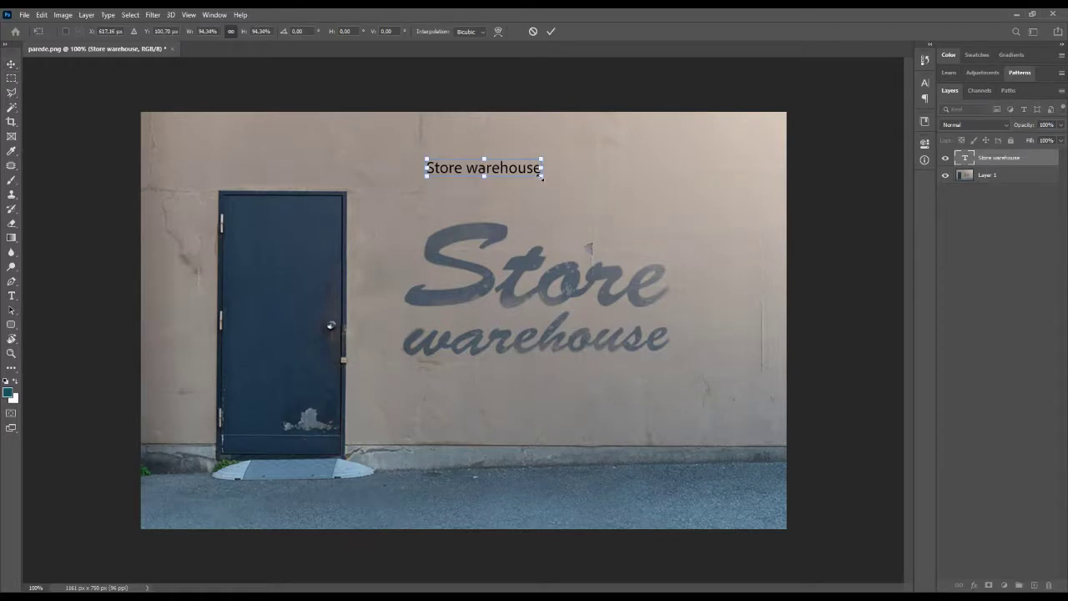
{"action": "left_click_drag", "start_coordinate": [548, 177], "coordinate": [710, 221]}
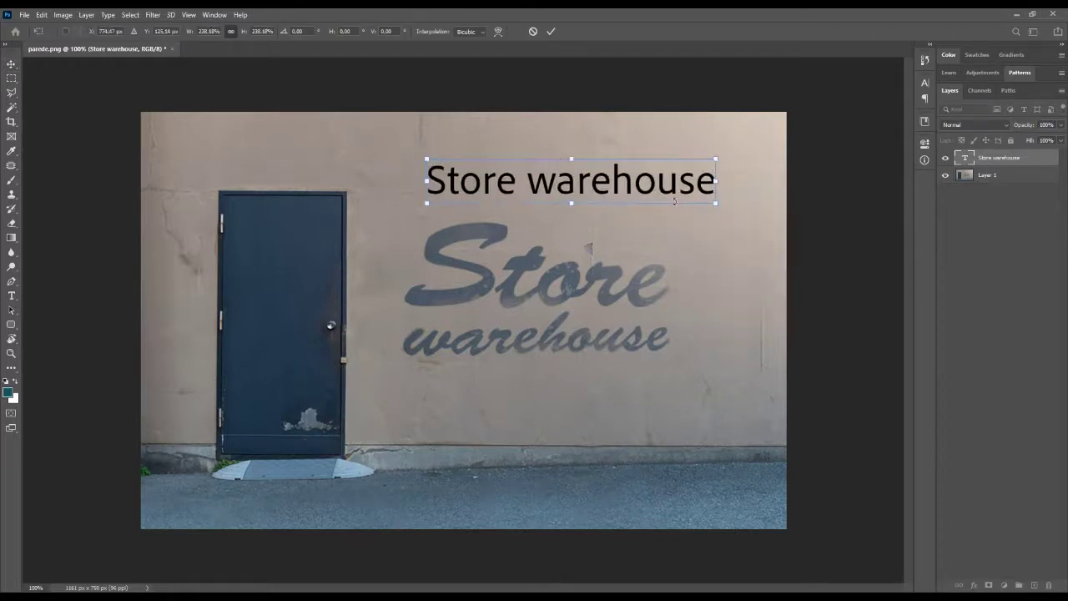
{"action": "left_click_drag", "start_coordinate": [647, 173], "coordinate": [643, 164]}
{"action": "key", "text": "Return"}
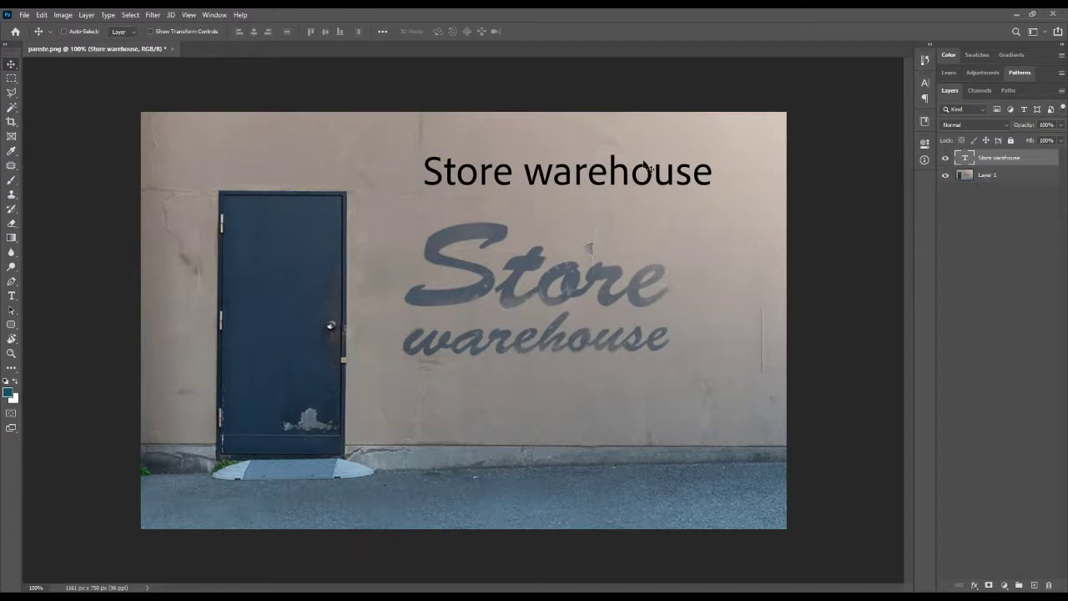
Select the painted word "Store" on Layer 1 with a rectangular marquee and run Match Font on it
{"action": "left_click", "coordinate": [982, 176]}
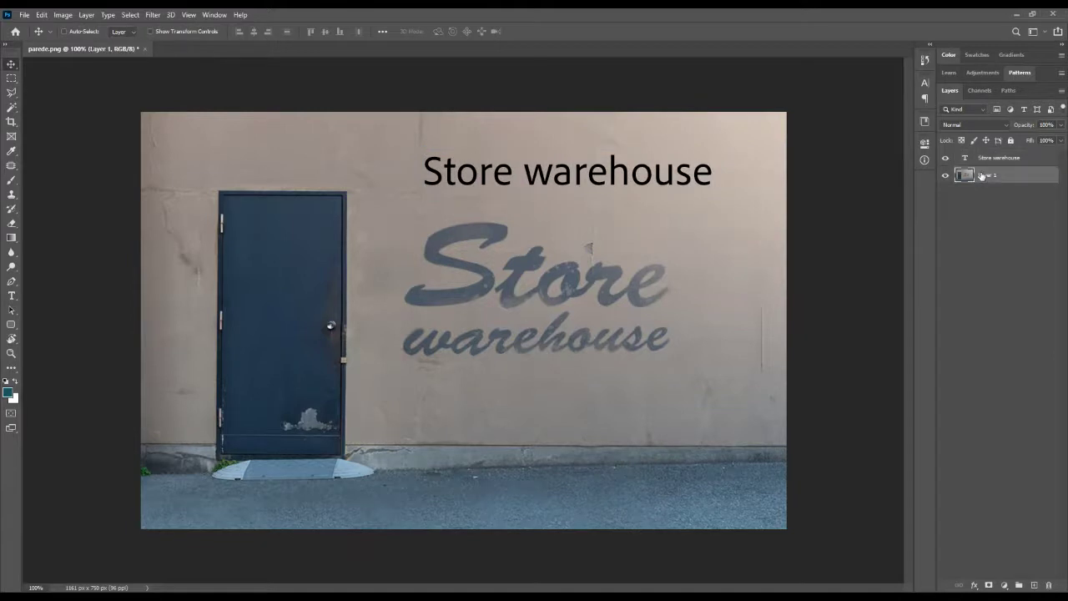
{"action": "key", "text": "m"}
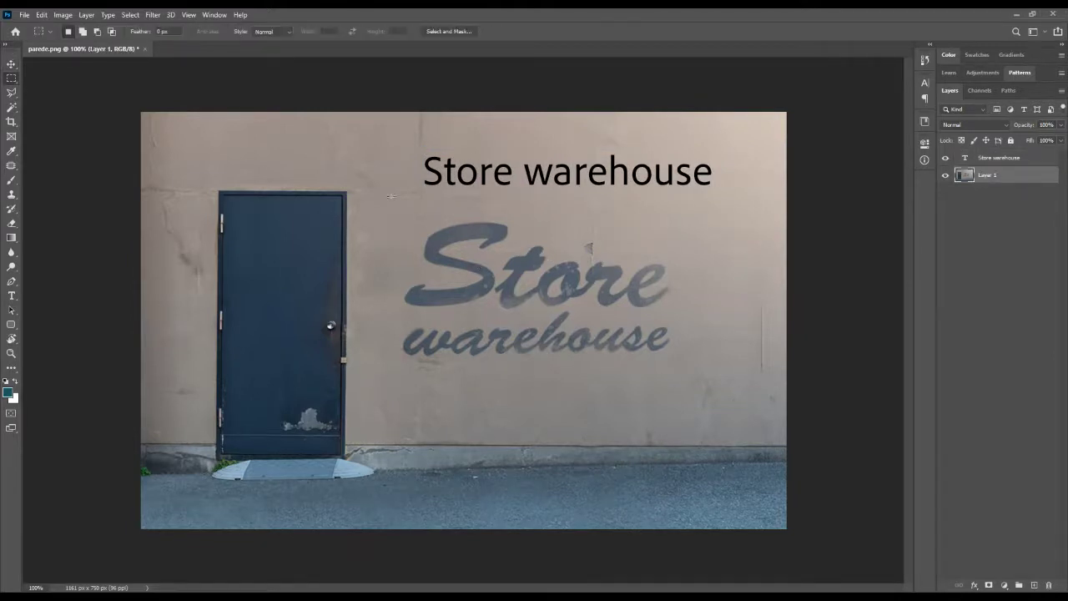
{"action": "left_click_drag", "start_coordinate": [383, 200], "coordinate": [679, 317]}
{"action": "left_click_drag", "start_coordinate": [383, 213], "coordinate": [679, 317]}
{"action": "left_click", "coordinate": [107, 15]}
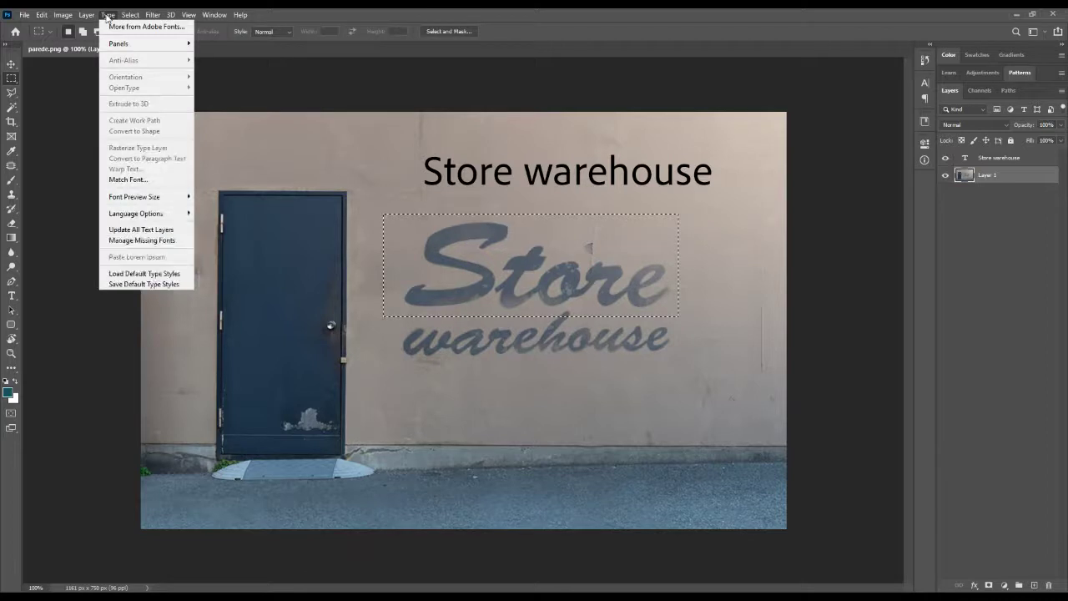
{"action": "left_click", "coordinate": [153, 183]}
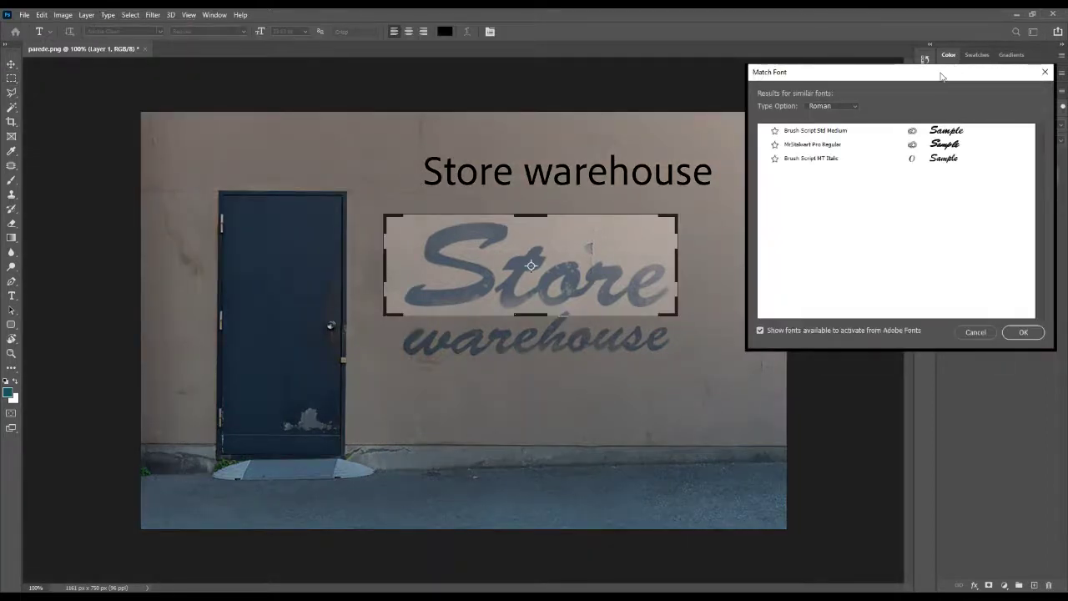
Include Adobe Fonts in the matches, activate Duos Brush Pro Black, and choose Brush Script Std Medium as the match
{"action": "left_click_drag", "start_coordinate": [947, 72], "coordinate": [887, 100]}
{"action": "left_click", "coordinate": [841, 371]}
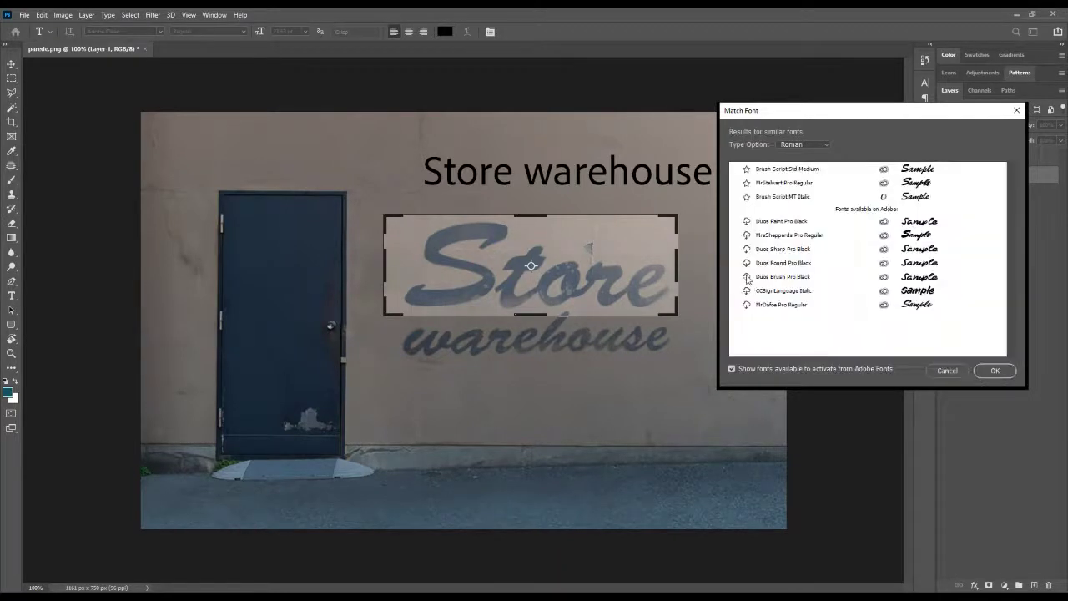
{"action": "left_click", "coordinate": [747, 277]}
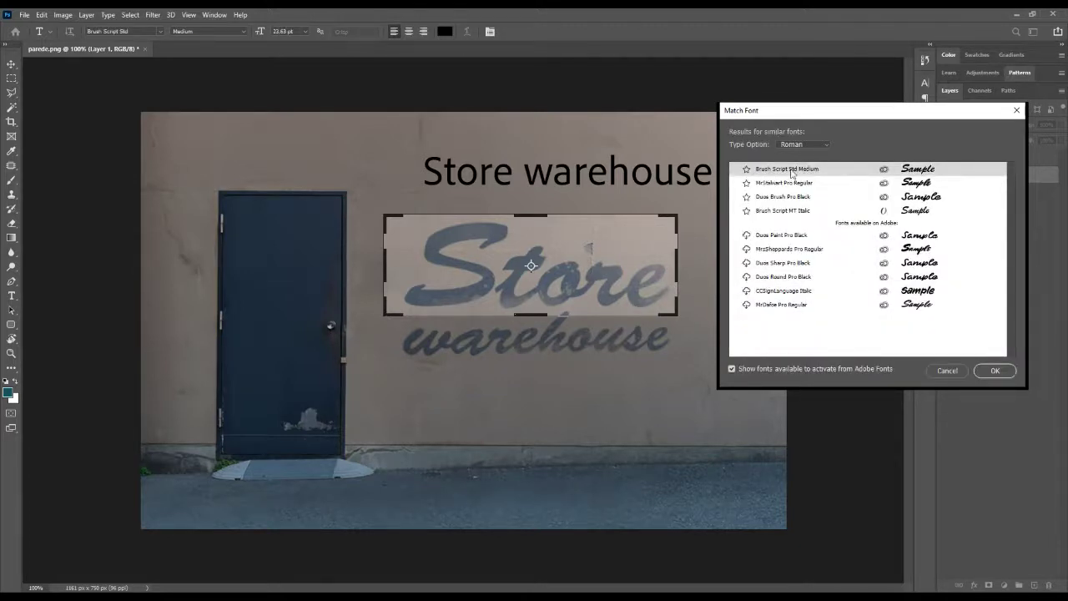
{"action": "left_click", "coordinate": [995, 370]}
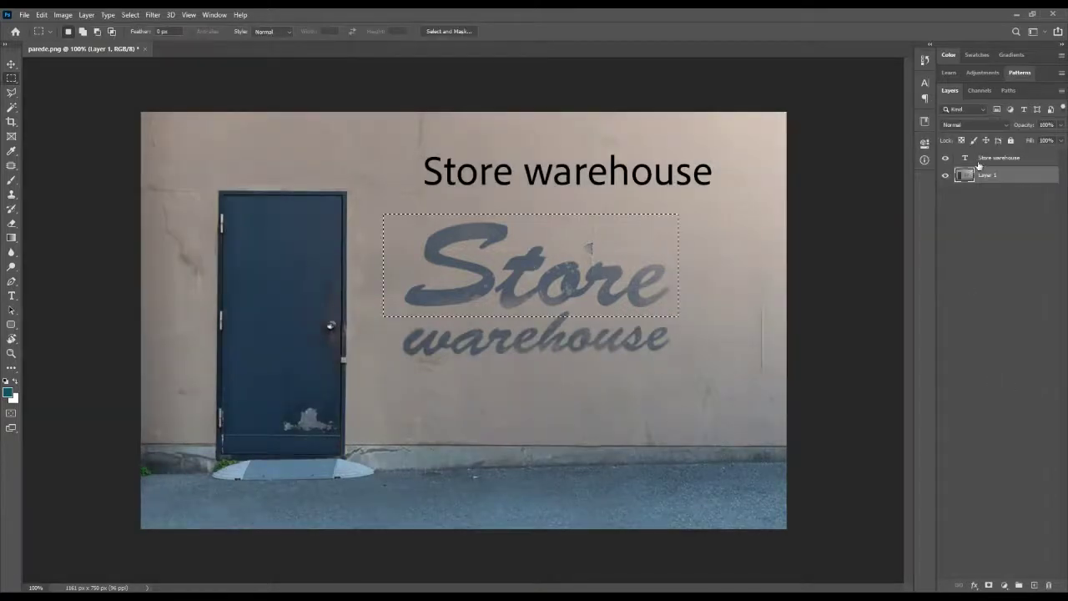
Use Match Font on the "Store warehouse" text layer to apply Brush Script Std Medium
{"action": "left_click", "coordinate": [983, 160]}
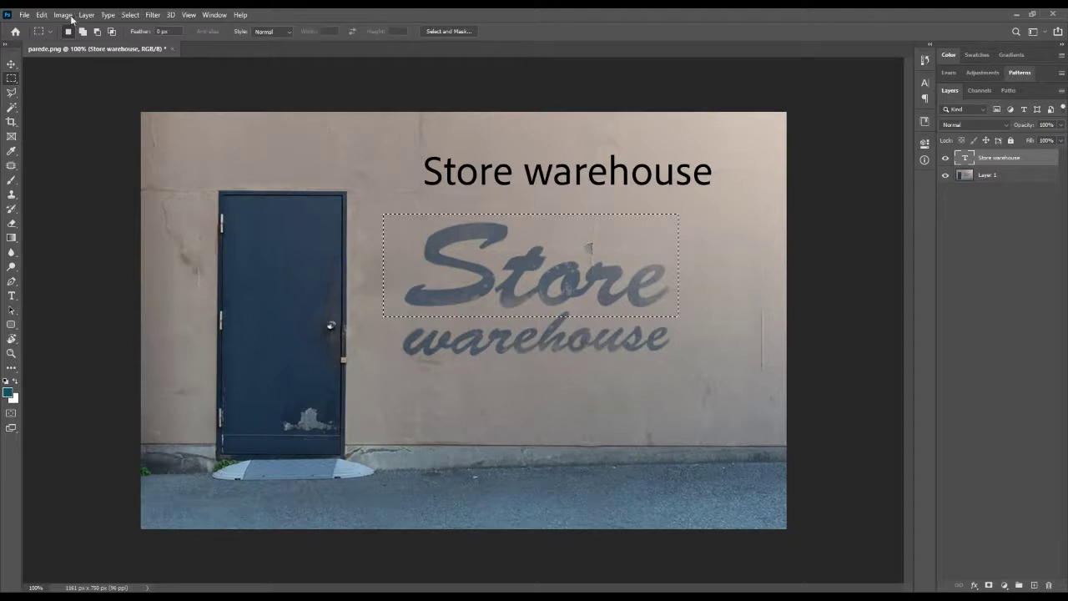
{"action": "left_click", "coordinate": [108, 15]}
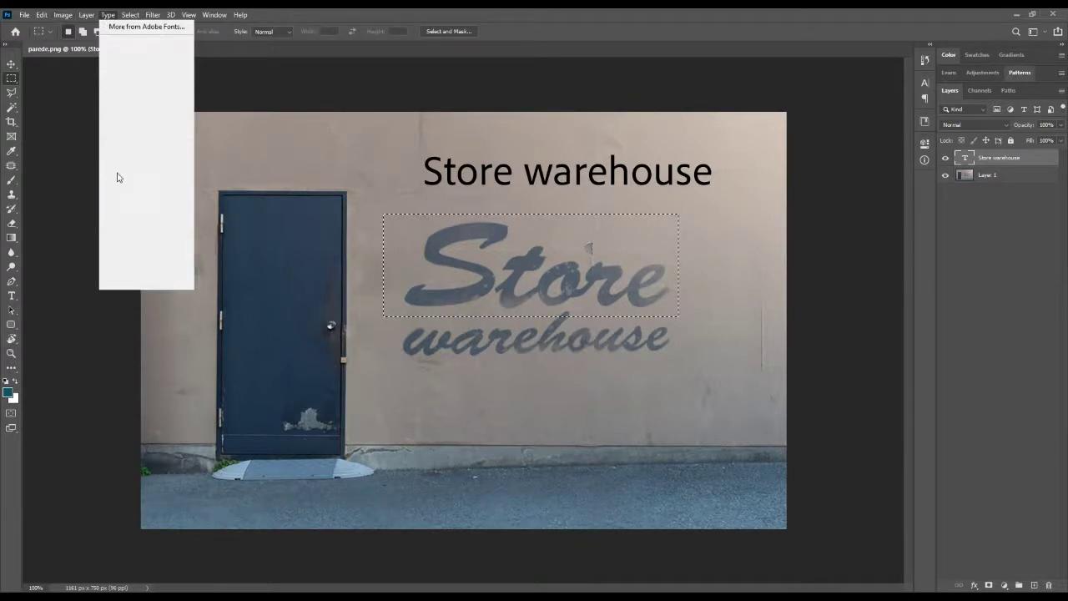
{"action": "left_click", "coordinate": [119, 181]}
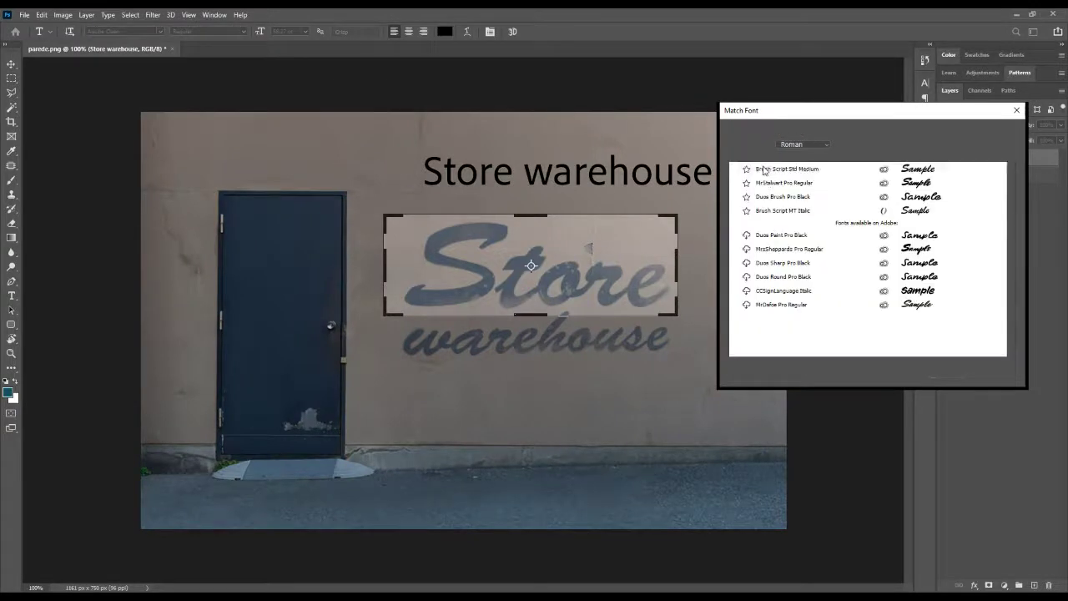
{"action": "left_click", "coordinate": [1001, 370]}
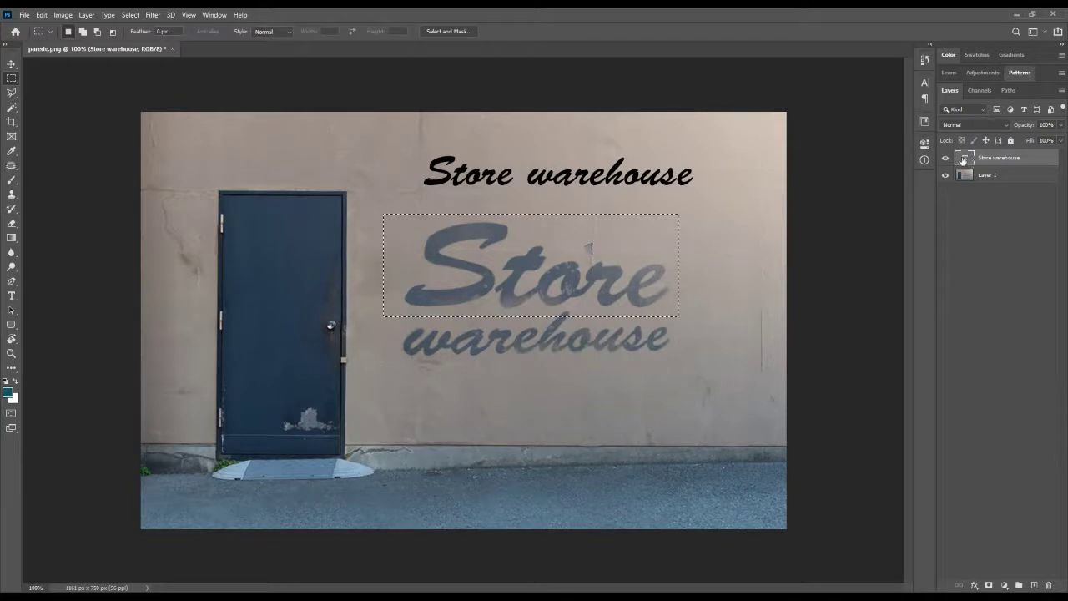
Preview fonts on the text, filter the list to Adobe Fonts, choose Brush Script Std, and clear the marquee selection
{"action": "left_click", "coordinate": [12, 296]}
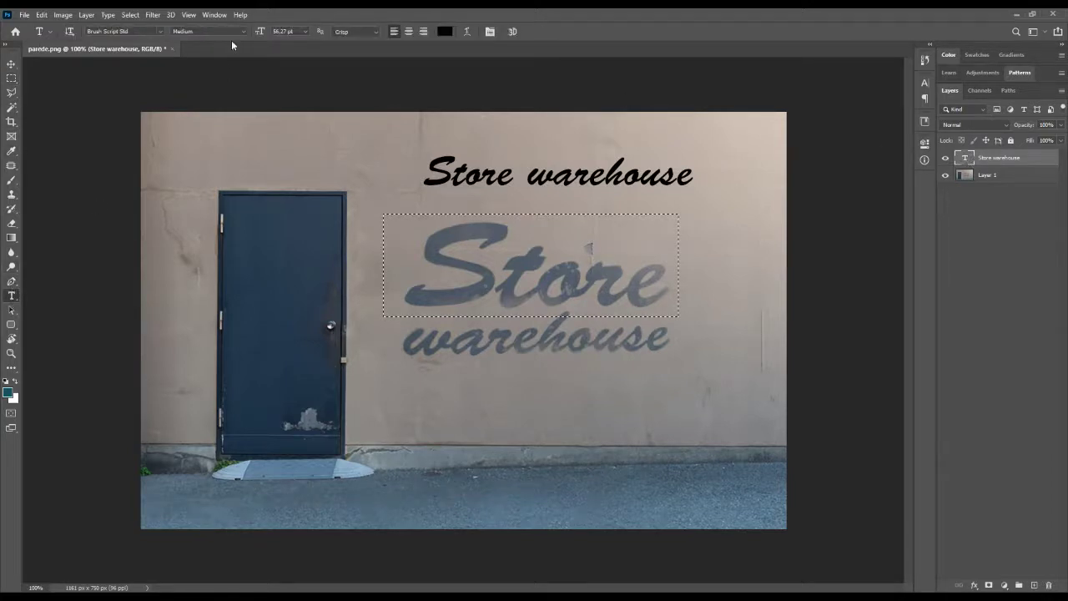
{"action": "left_click", "coordinate": [162, 34]}
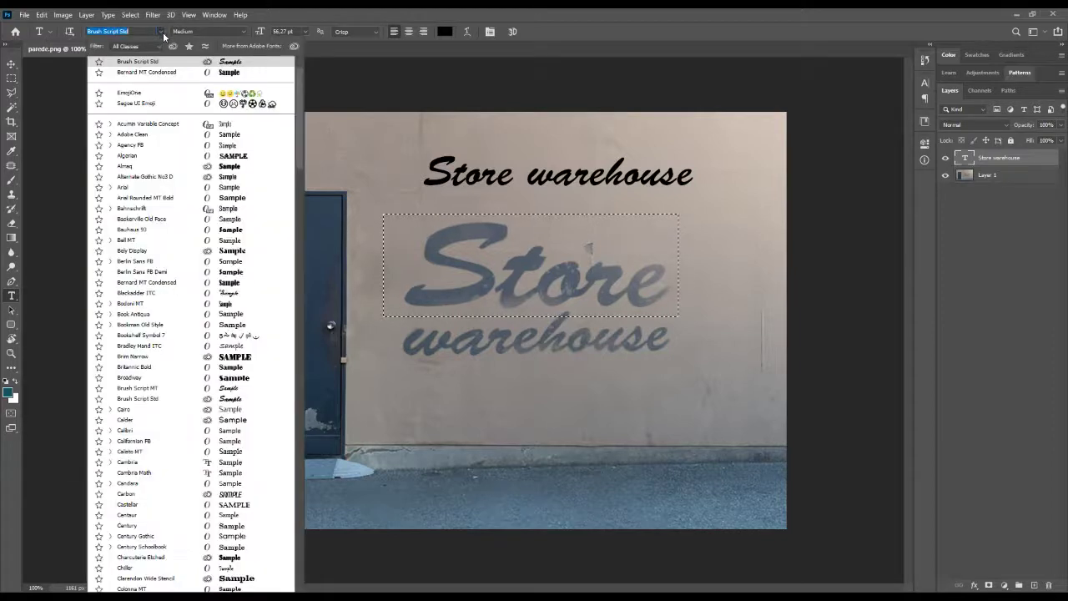
{"action": "type", "text": "ag"}
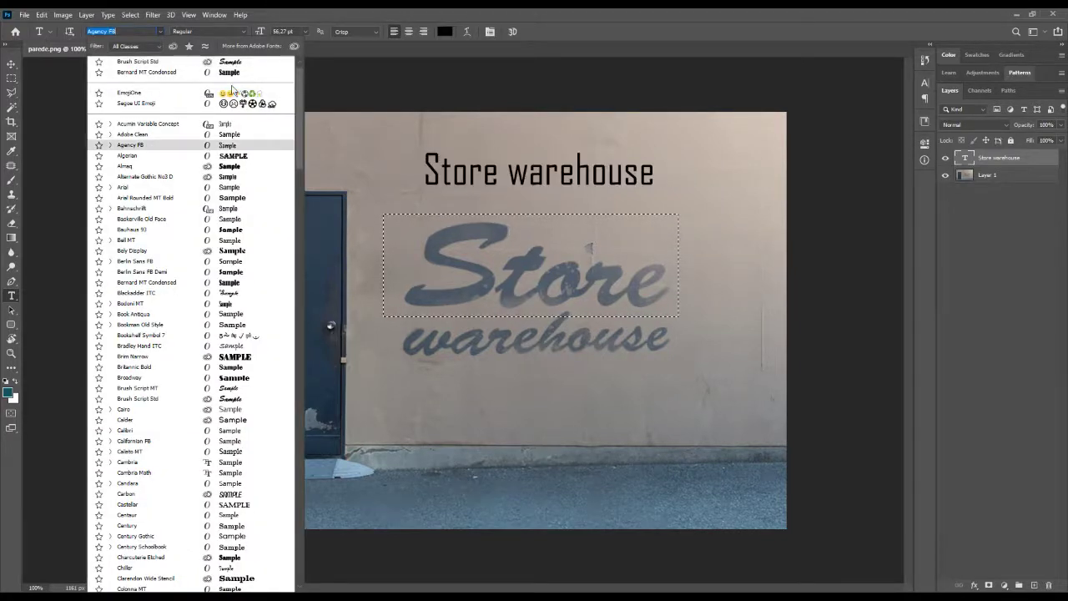
{"action": "scroll", "coordinate": [167, 250], "scroll_direction": "down", "scroll_amount": 1}
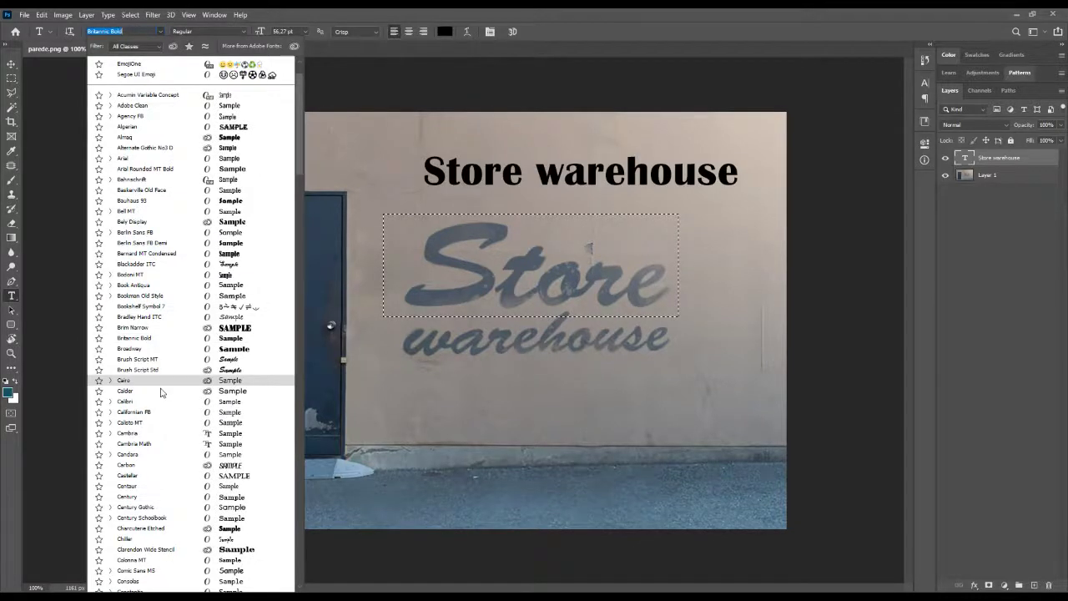
{"action": "left_click", "coordinate": [173, 47]}
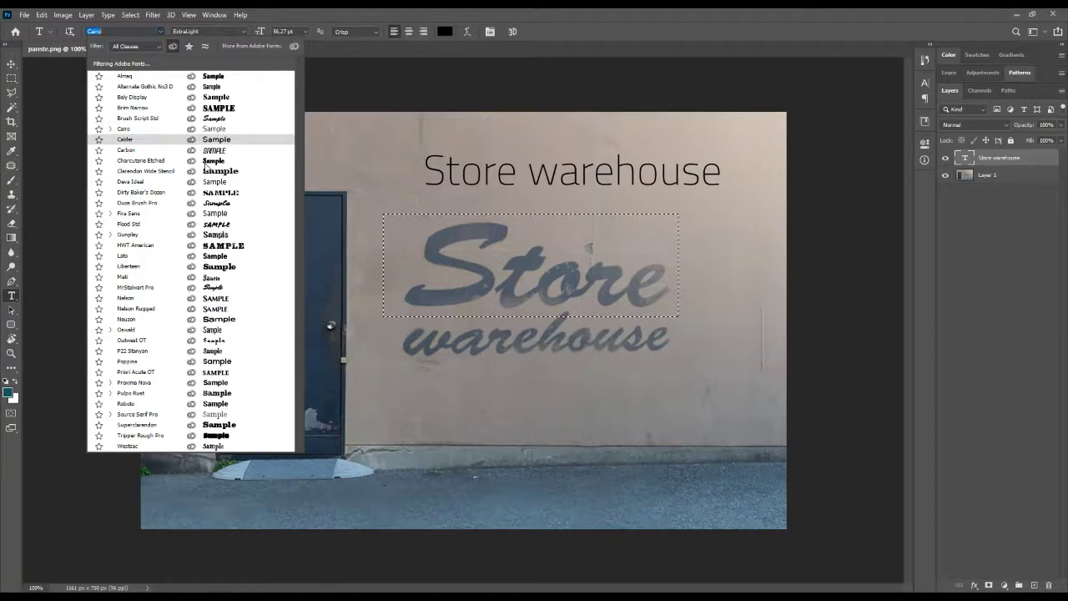
{"action": "left_click", "coordinate": [242, 118]}
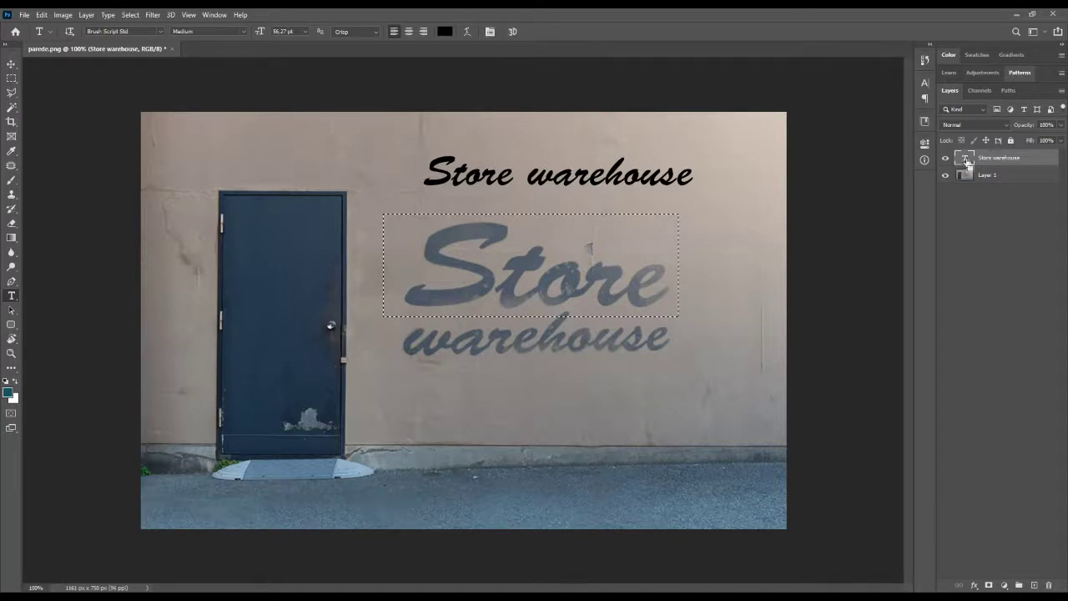
{"action": "key", "text": "ctrl+d"}
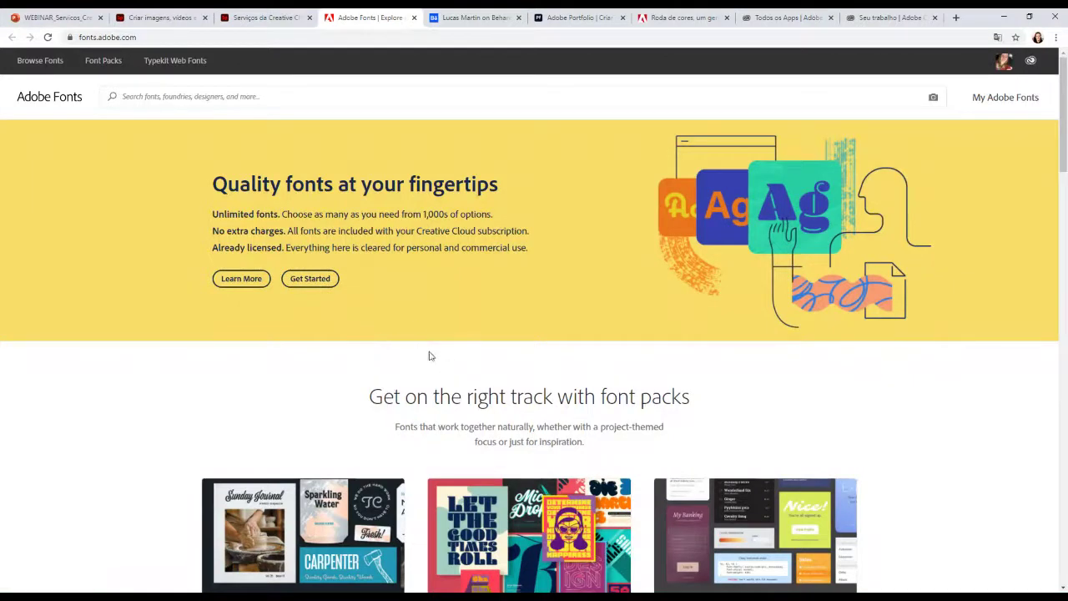
Switch to the Creative Cloud services page in the browser and examine the Adobe Color section and its enlarged image-extraction example
{"action": "left_click", "coordinate": [253, 20]}
{"action": "scroll", "coordinate": [692, 301], "scroll_direction": "down", "scroll_amount": 10}
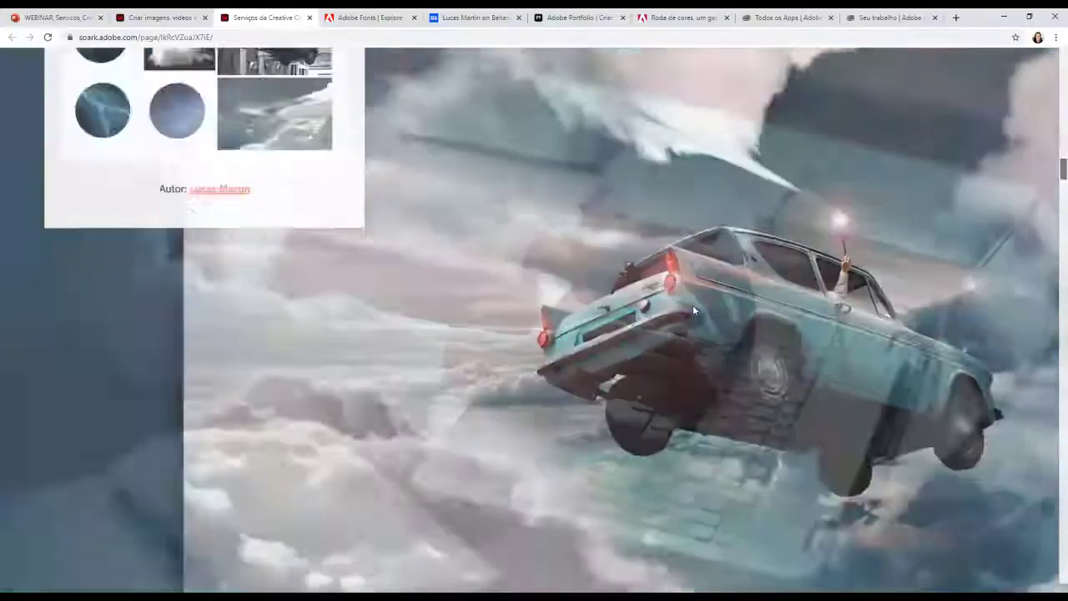
{"action": "scroll", "coordinate": [694, 310], "scroll_direction": "down", "scroll_amount": 10}
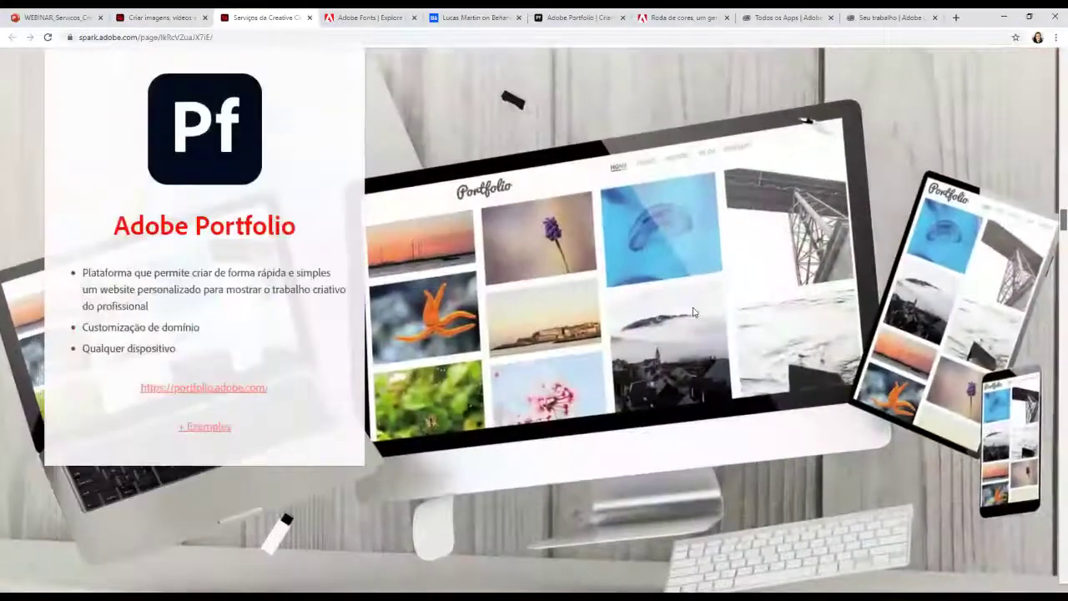
{"action": "scroll", "coordinate": [693, 312], "scroll_direction": "down", "scroll_amount": 10}
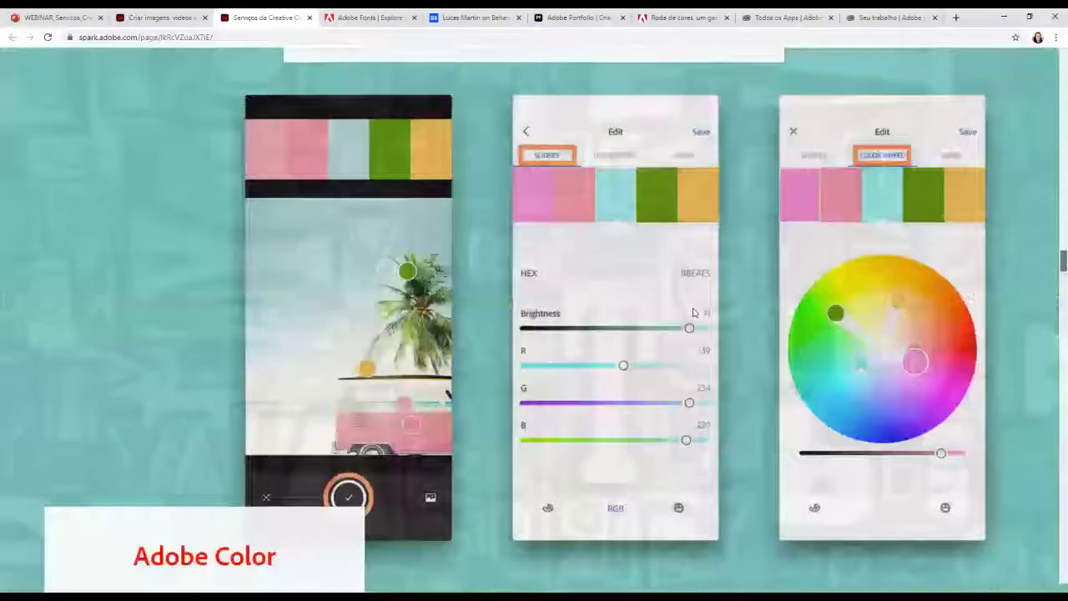
{"action": "scroll", "coordinate": [693, 312], "scroll_direction": "down", "scroll_amount": 2}
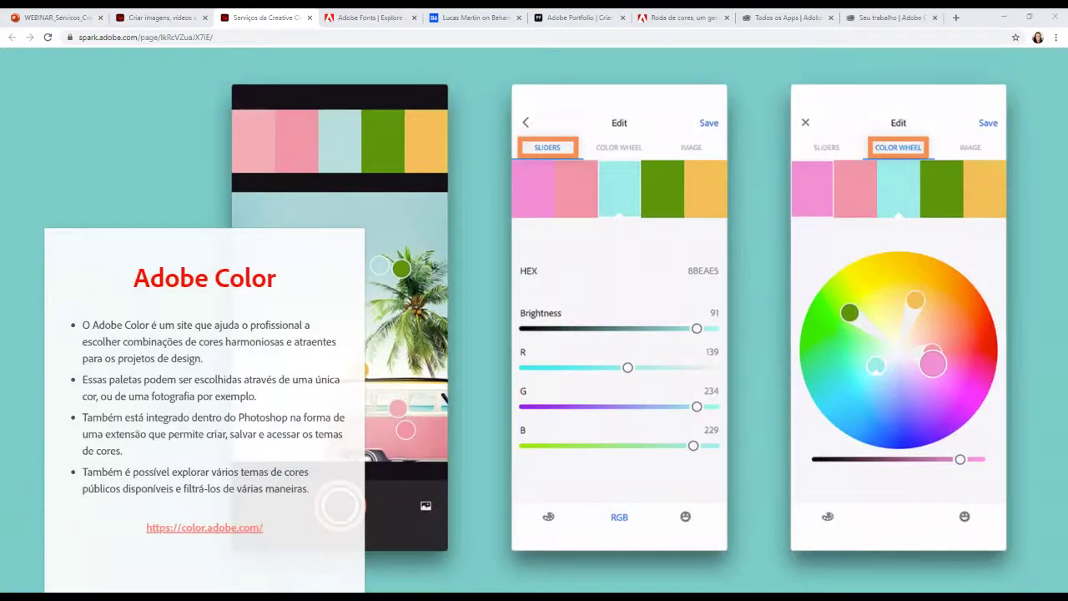
{"action": "scroll", "coordinate": [626, 334], "scroll_direction": "down", "scroll_amount": 3}
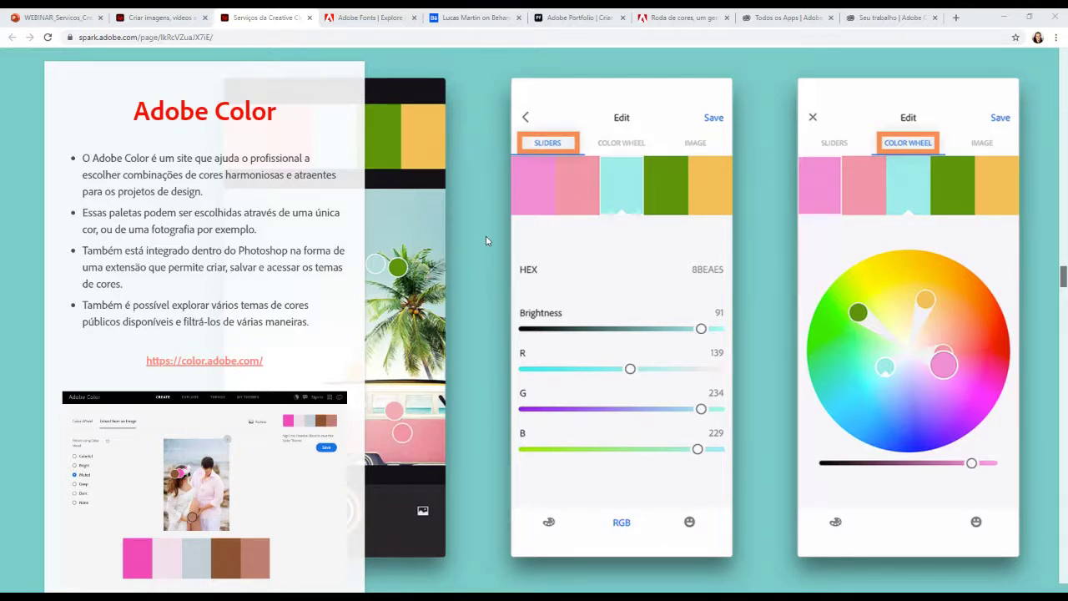
{"action": "left_click", "coordinate": [242, 447]}
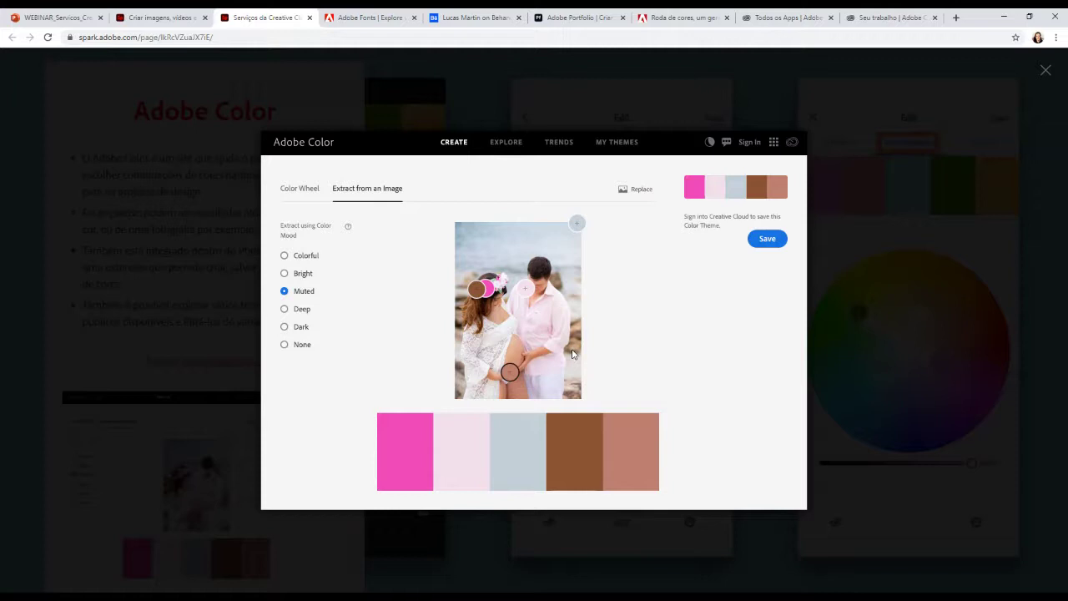
{"action": "left_click", "coordinate": [1043, 66]}
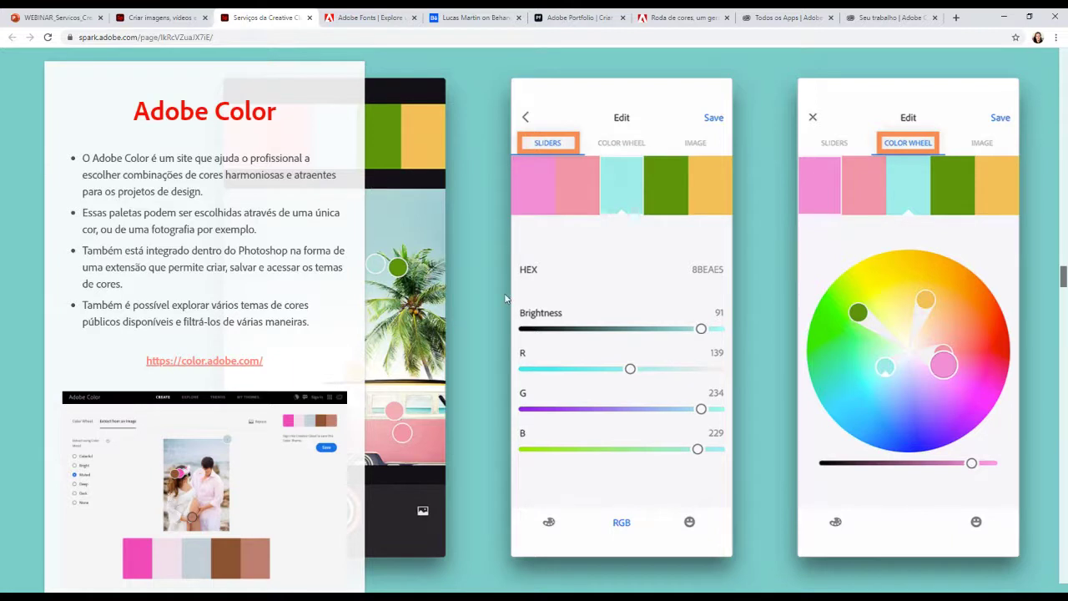
Open the Adobe Color website and adjust the blue base color on the wheel with the Análogo and Monocromático rules
{"action": "left_click", "coordinate": [205, 360]}
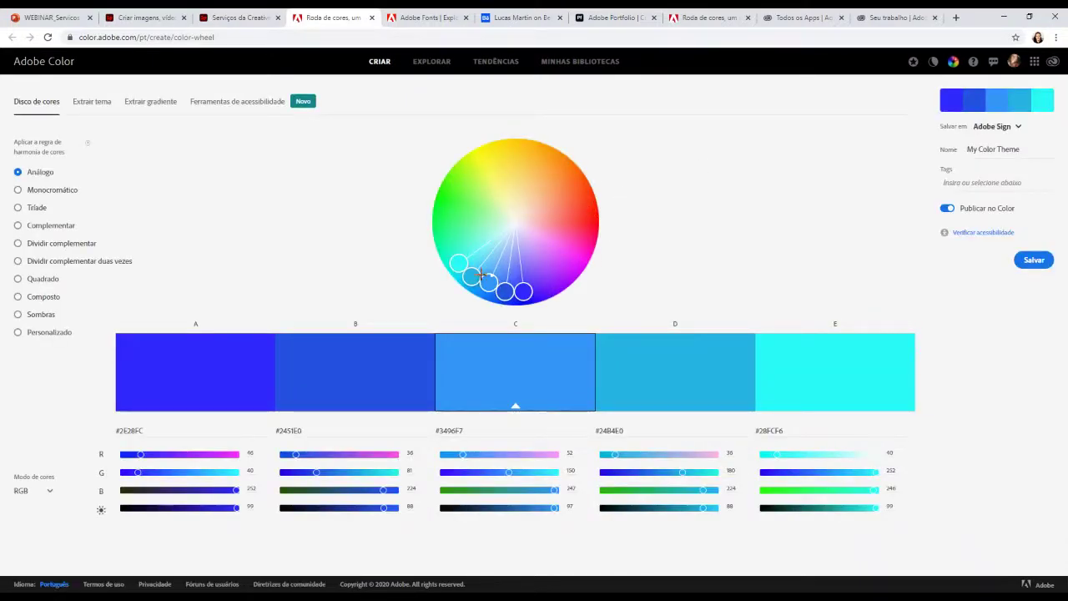
{"action": "left_click_drag", "start_coordinate": [480, 274], "coordinate": [455, 261]}
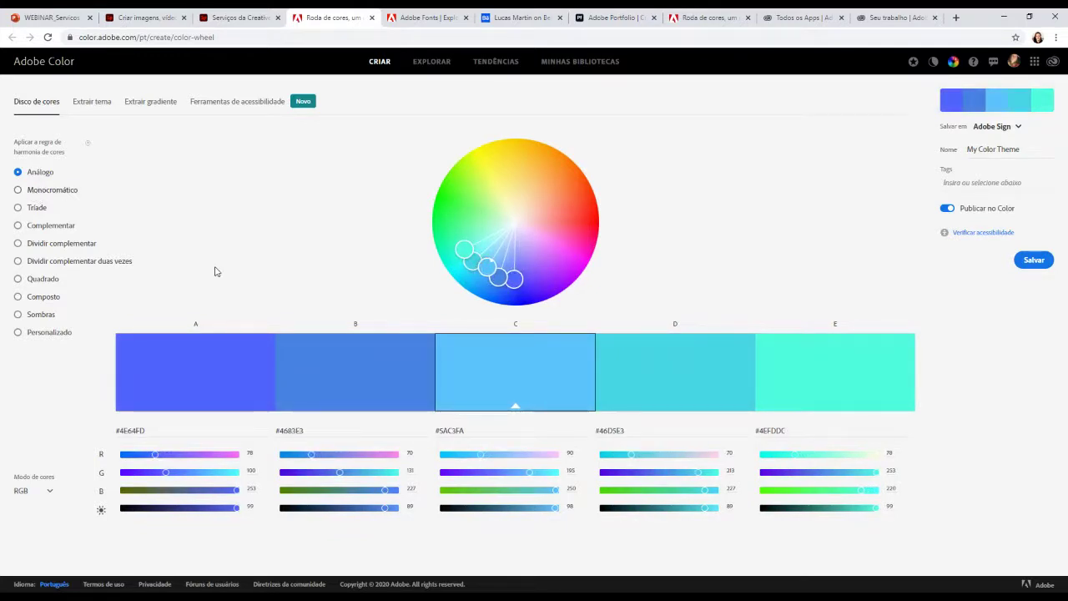
{"action": "left_click", "coordinate": [40, 191]}
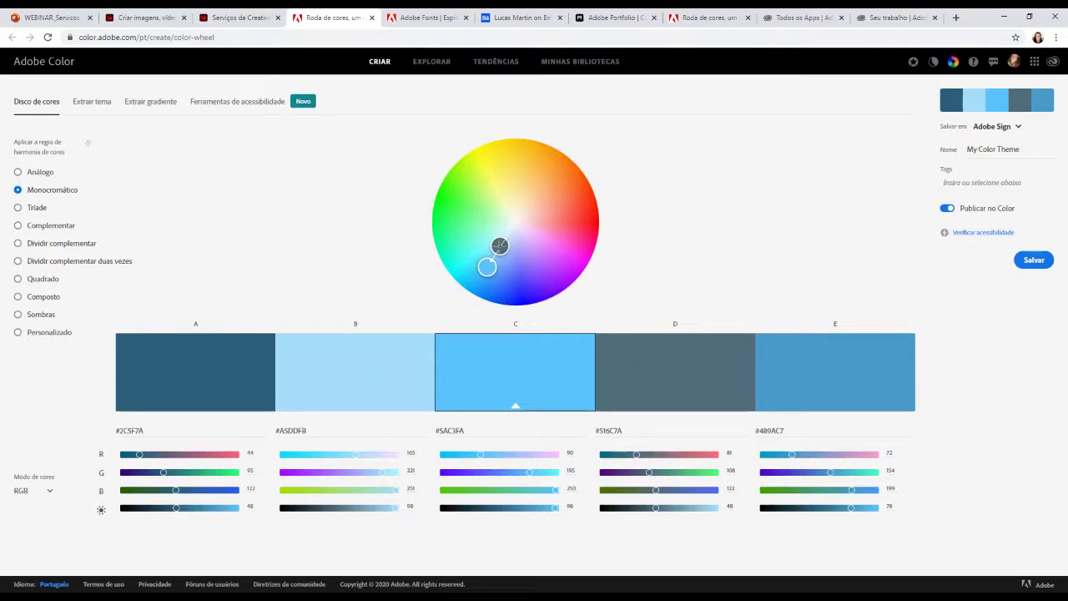
{"action": "mouse_move", "coordinate": [487, 266]}
{"action": "left_mouse_down"}
{"action": "mouse_move", "coordinate": [462, 230]}
{"action": "mouse_move", "coordinate": [467, 200]}
{"action": "mouse_move", "coordinate": [486, 179]}
{"action": "mouse_move", "coordinate": [546, 186]}
{"action": "mouse_move", "coordinate": [564, 208]}
{"action": "mouse_move", "coordinate": [522, 283]}
{"action": "mouse_move", "coordinate": [476, 274]}
{"action": "left_mouse_up"}
Try the Tríade and Complementar harmony rules, moving the complementary color E around the wheel to a peach #FAAE8A
{"action": "left_click", "coordinate": [30, 211]}
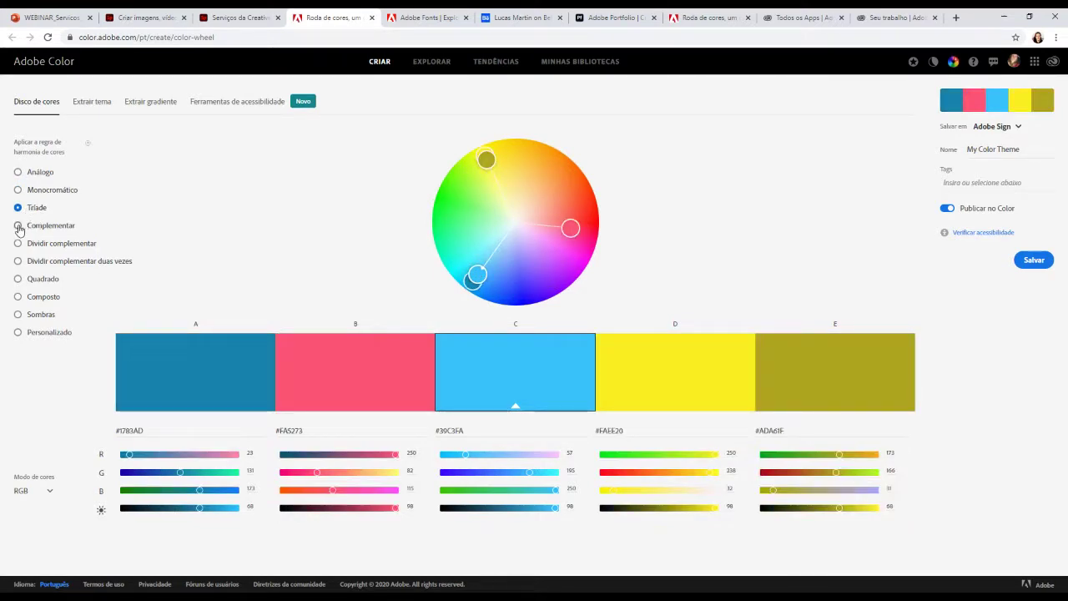
{"action": "left_click", "coordinate": [18, 227]}
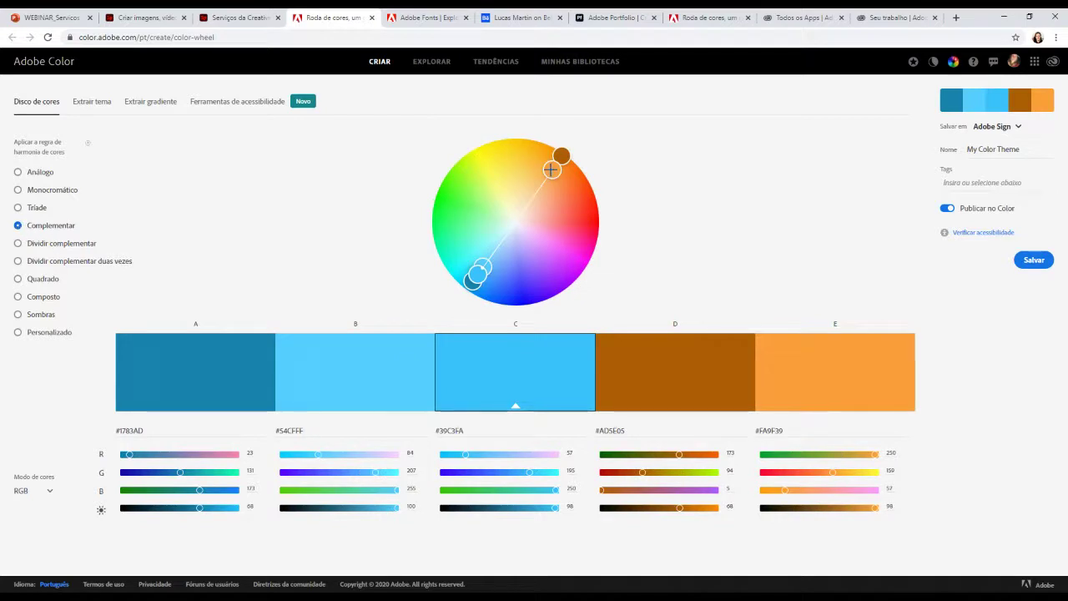
{"action": "left_click_drag", "start_coordinate": [551, 169], "coordinate": [504, 260]}
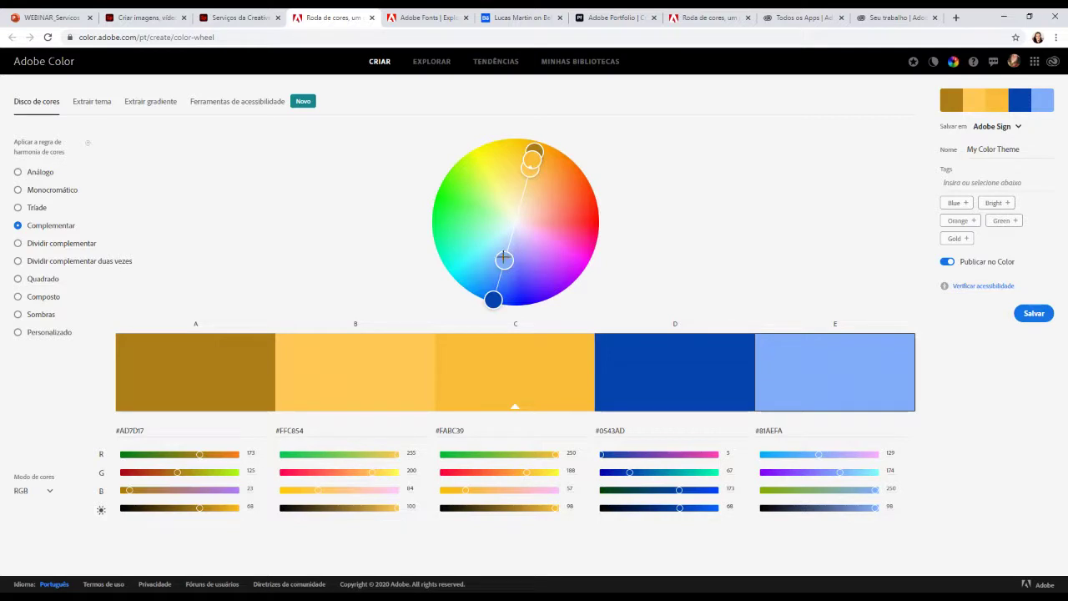
{"action": "left_click", "coordinate": [507, 259]}
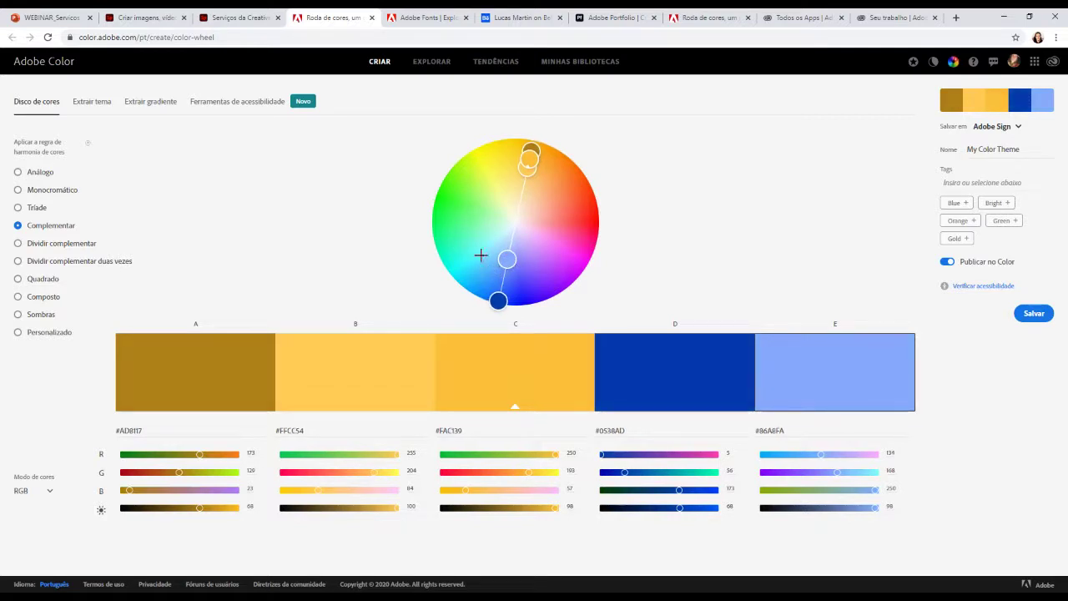
{"action": "left_click_drag", "start_coordinate": [483, 256], "coordinate": [482, 248]}
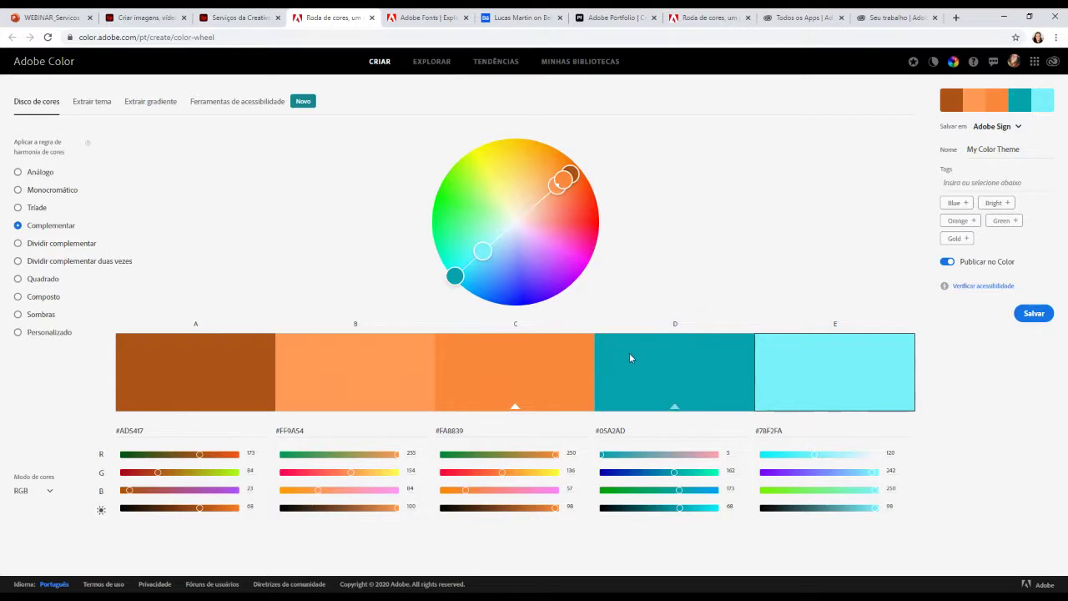
{"action": "left_click_drag", "start_coordinate": [479, 253], "coordinate": [546, 202]}
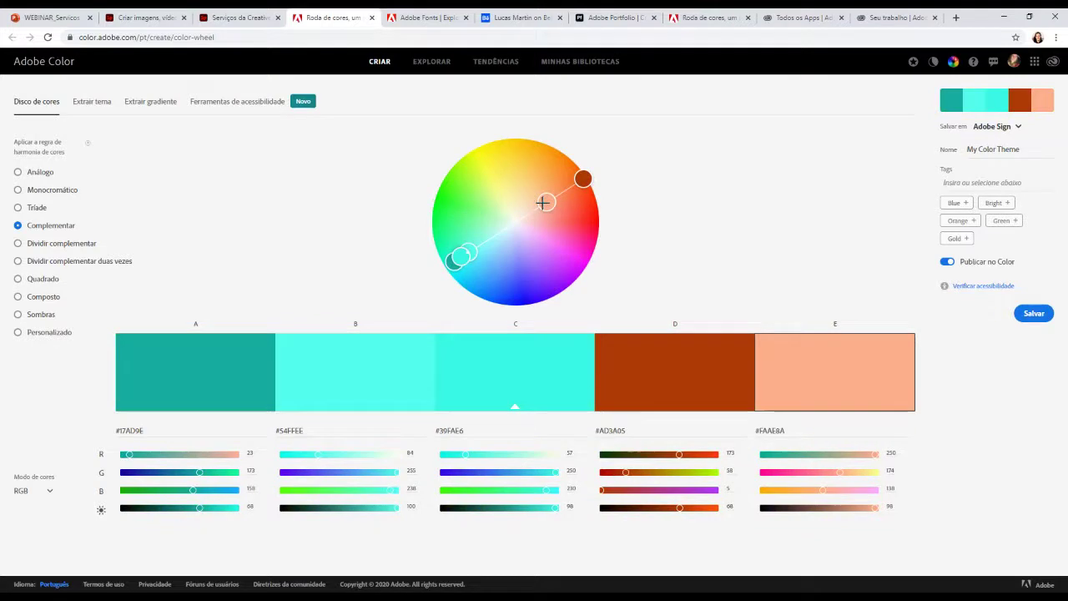
Preview the palette with the Dividir complementar, Dividir complementar duas vezes, Quadrado, Composto, Sombras and Personalizado harmony rules
{"action": "left_click", "coordinate": [35, 243]}
{"action": "left_click", "coordinate": [33, 261]}
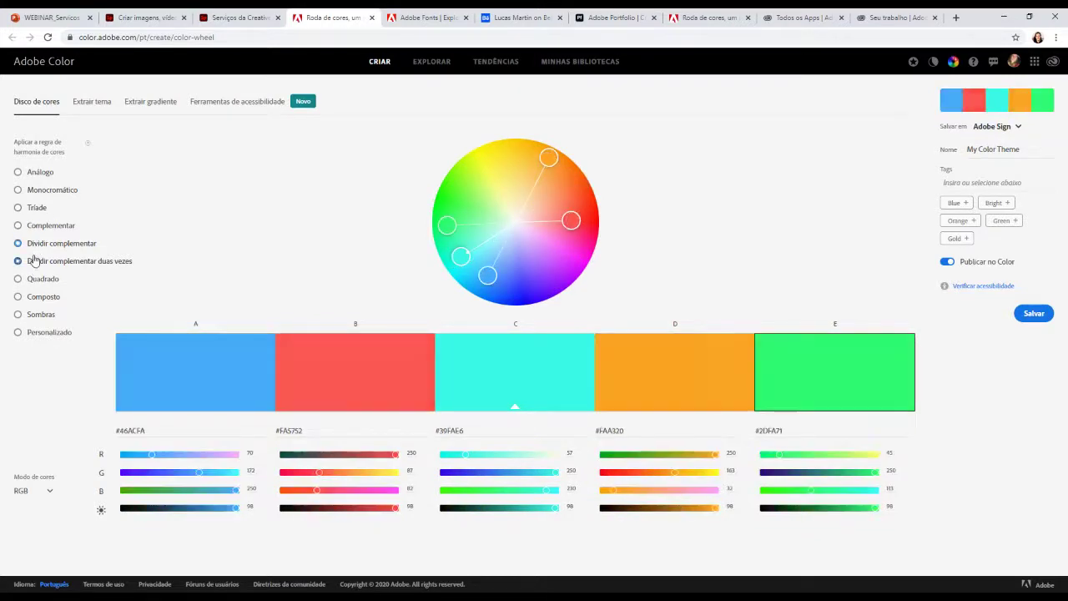
{"action": "left_click", "coordinate": [37, 243]}
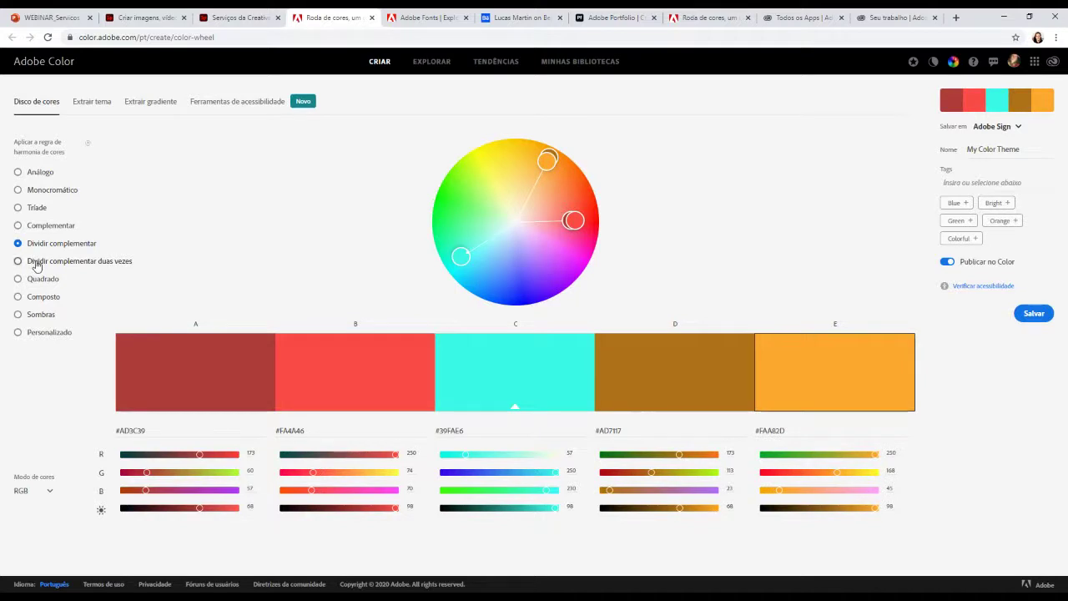
{"action": "left_click", "coordinate": [36, 264]}
{"action": "left_click", "coordinate": [38, 281]}
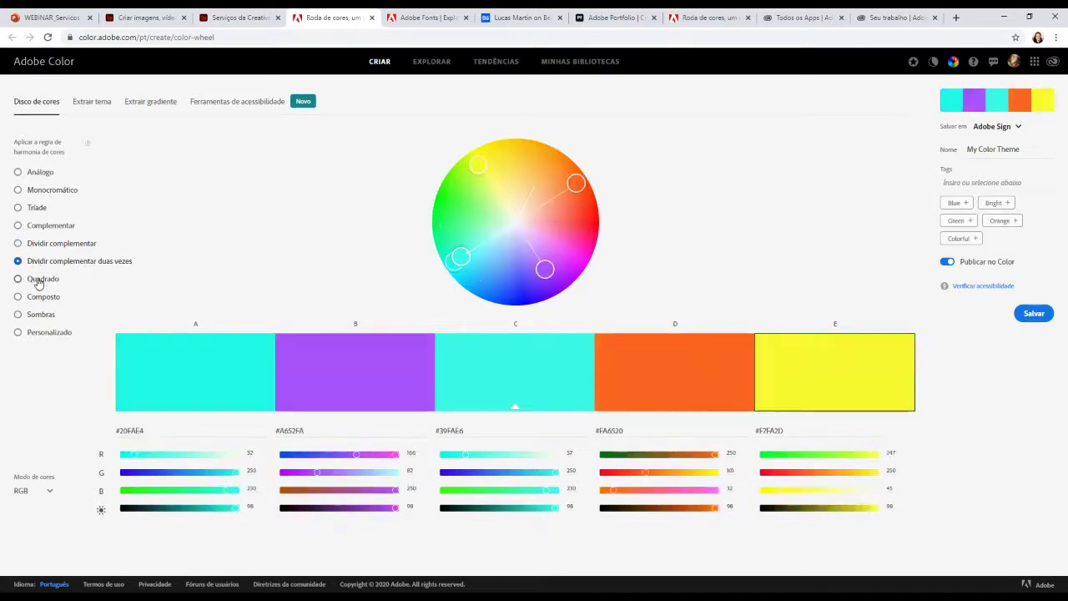
{"action": "left_click", "coordinate": [35, 298]}
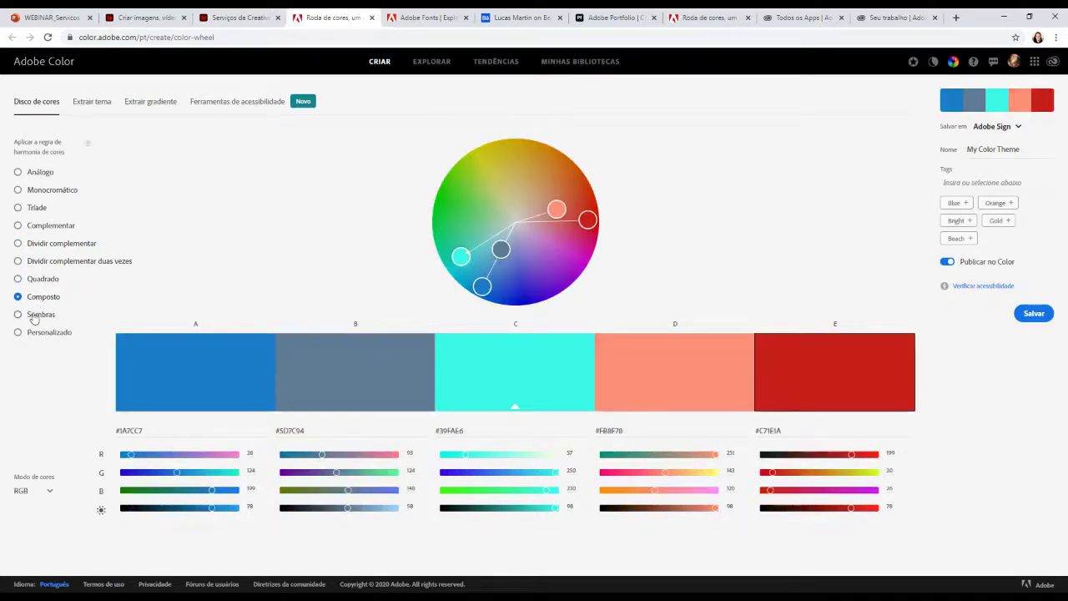
{"action": "left_click", "coordinate": [31, 316]}
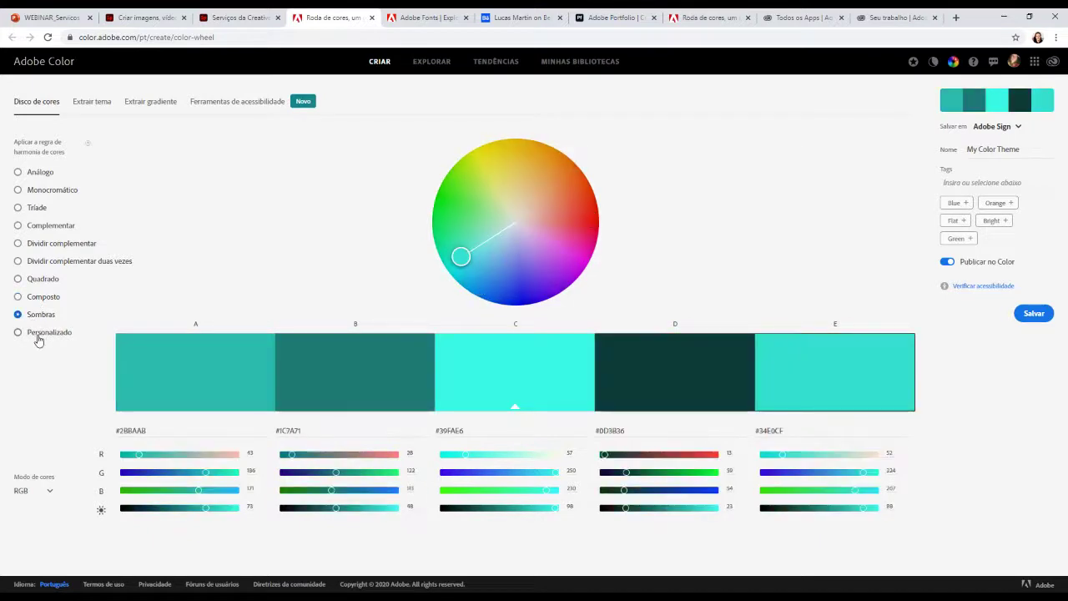
{"action": "left_click", "coordinate": [38, 335]}
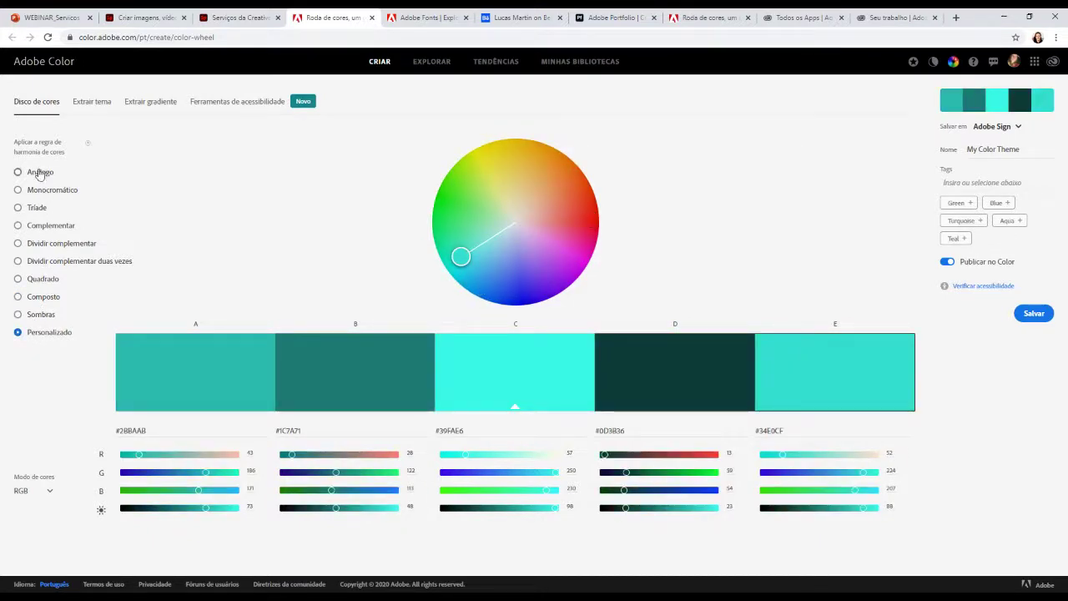
Cycle from Análogo to the Complementar rule and lighten the palette on the wheel to base color #79F9FA with peach #FAD1B9
{"action": "left_click", "coordinate": [39, 172]}
{"action": "left_click", "coordinate": [38, 190]}
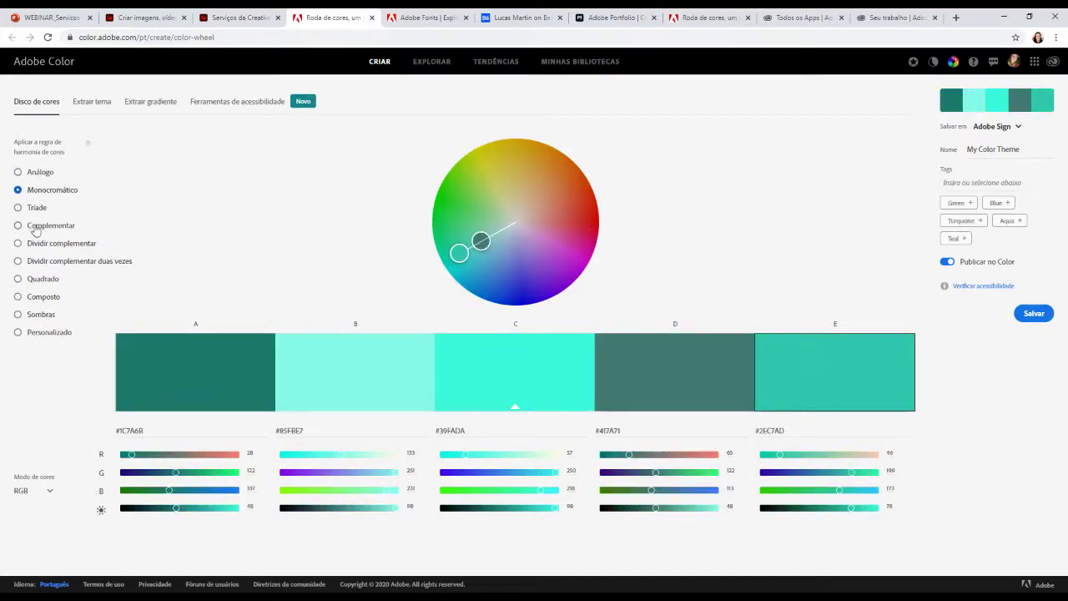
{"action": "left_click", "coordinate": [35, 210]}
{"action": "left_click", "coordinate": [36, 228]}
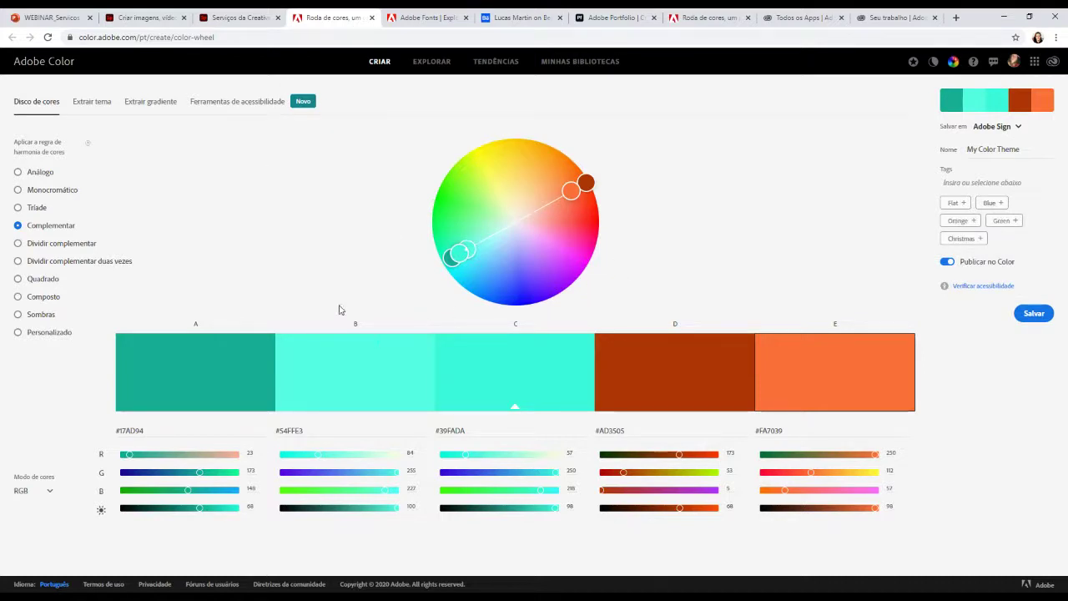
{"action": "left_click_drag", "start_coordinate": [570, 189], "coordinate": [549, 194]}
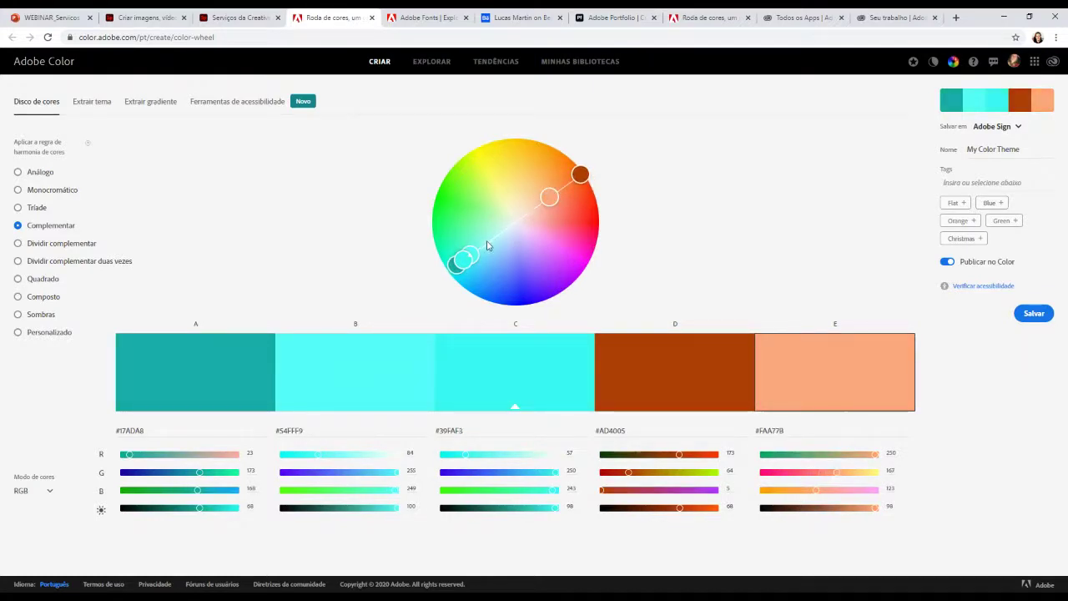
{"action": "left_click_drag", "start_coordinate": [465, 258], "coordinate": [484, 247]}
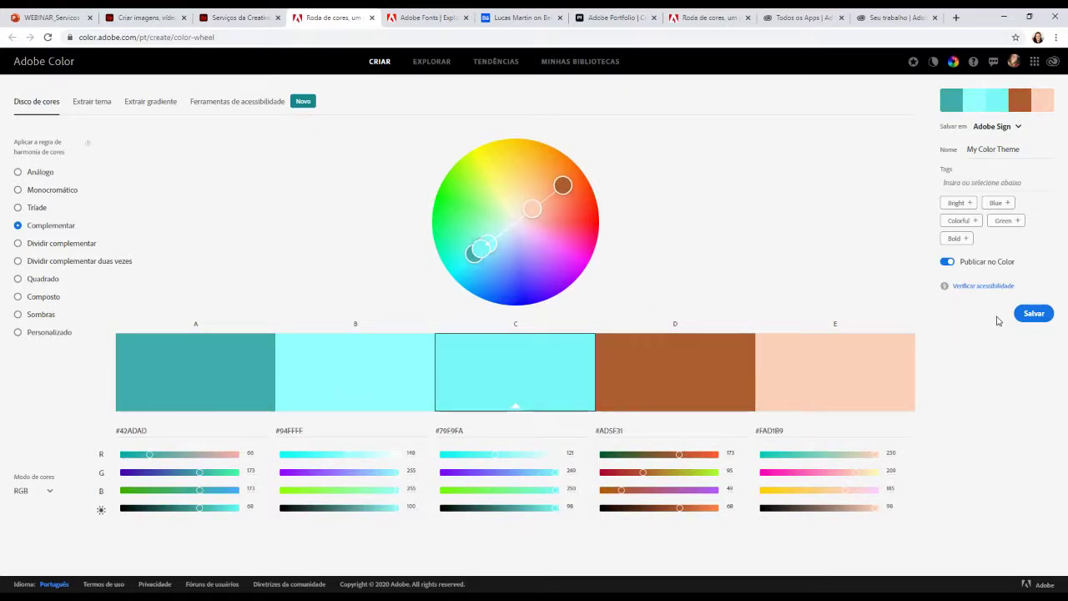
Name the color theme "Nome LIVE" and save it to the Adobe Sign library
{"action": "triple_click", "coordinate": [992, 150]}
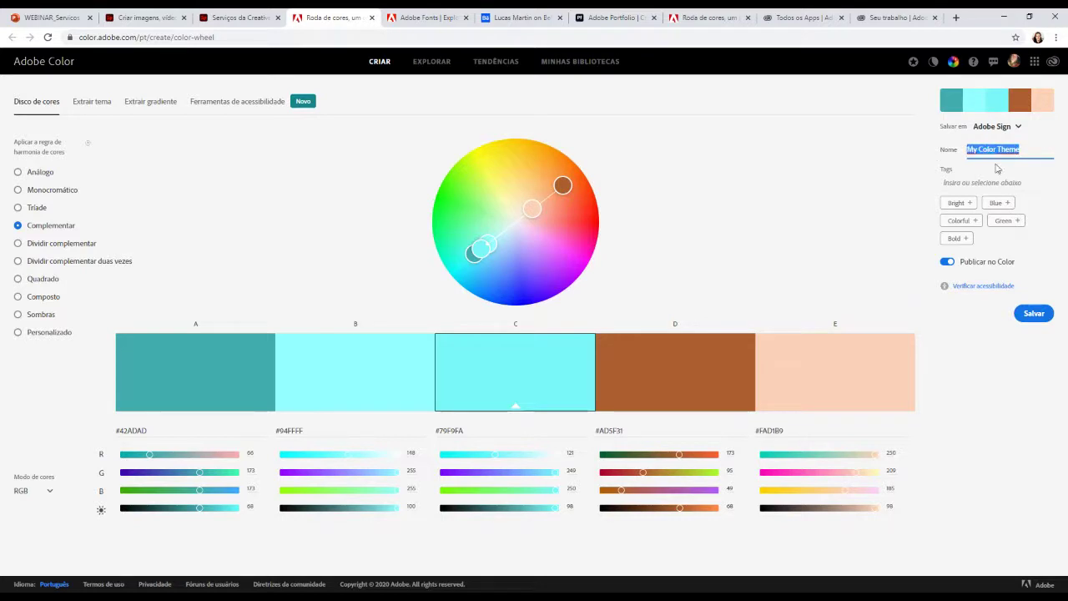
{"action": "type", "text": "Nome L"}
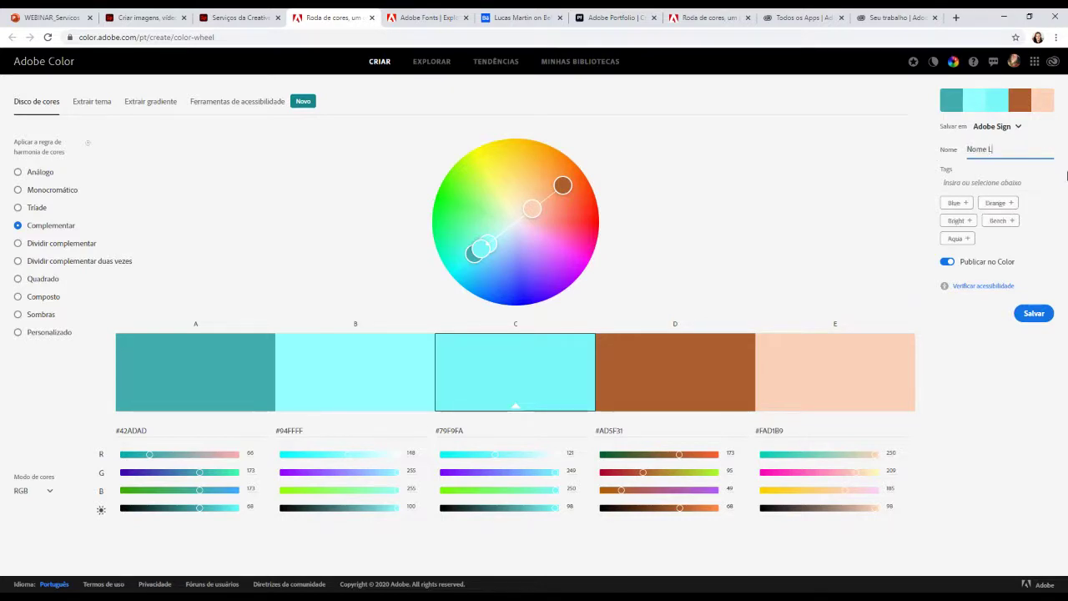
{"action": "type", "text": "IVE"}
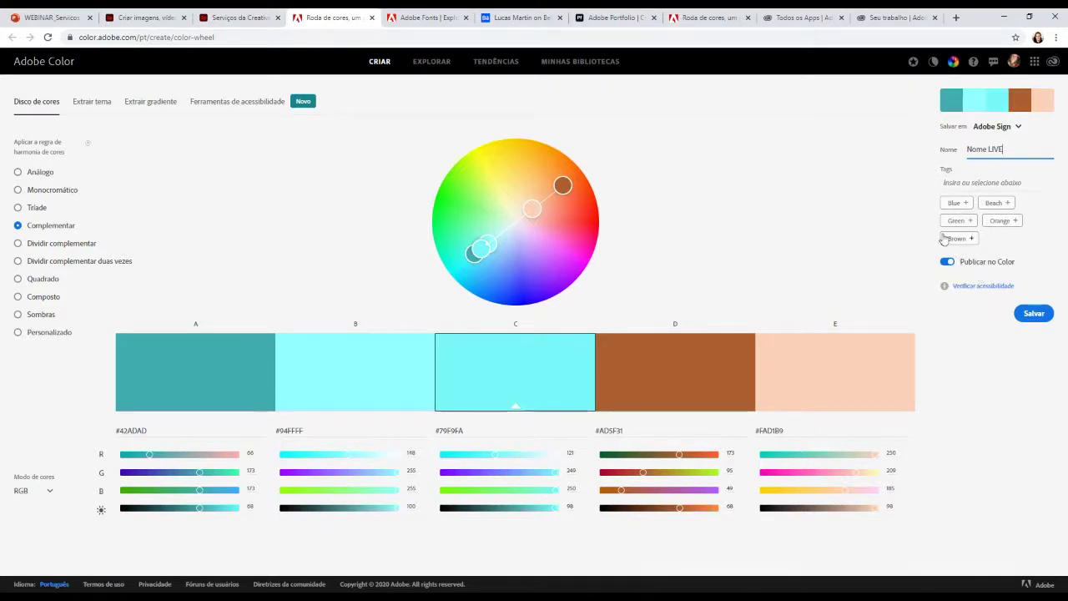
{"action": "left_click", "coordinate": [1035, 313]}
Extract a color theme from the image AdobeStock_296467265
{"action": "left_click", "coordinate": [87, 104]}
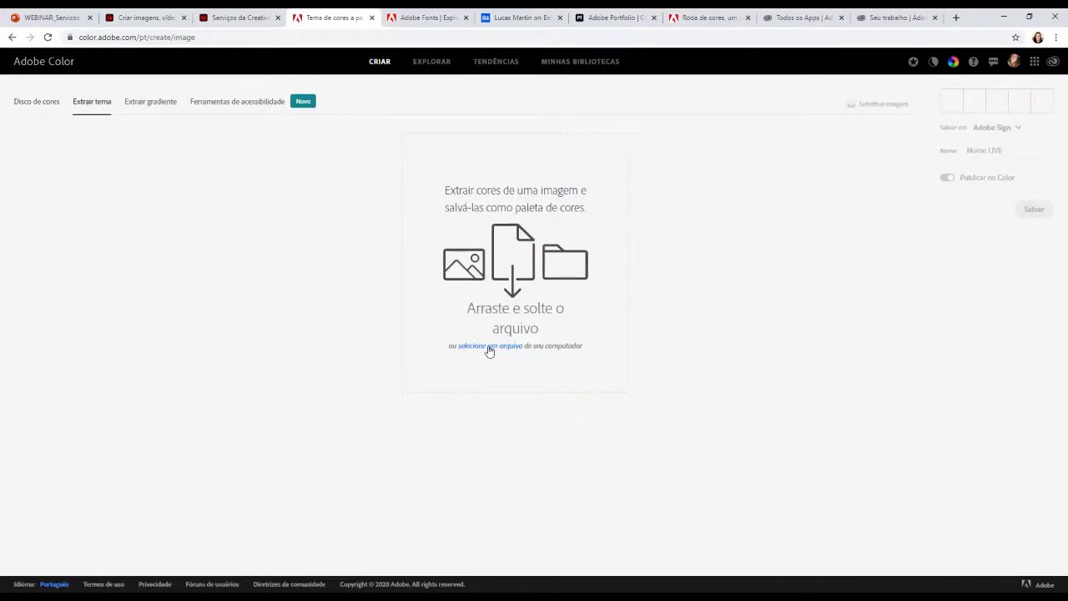
{"action": "left_click", "coordinate": [489, 347]}
{"action": "left_click", "coordinate": [202, 102]}
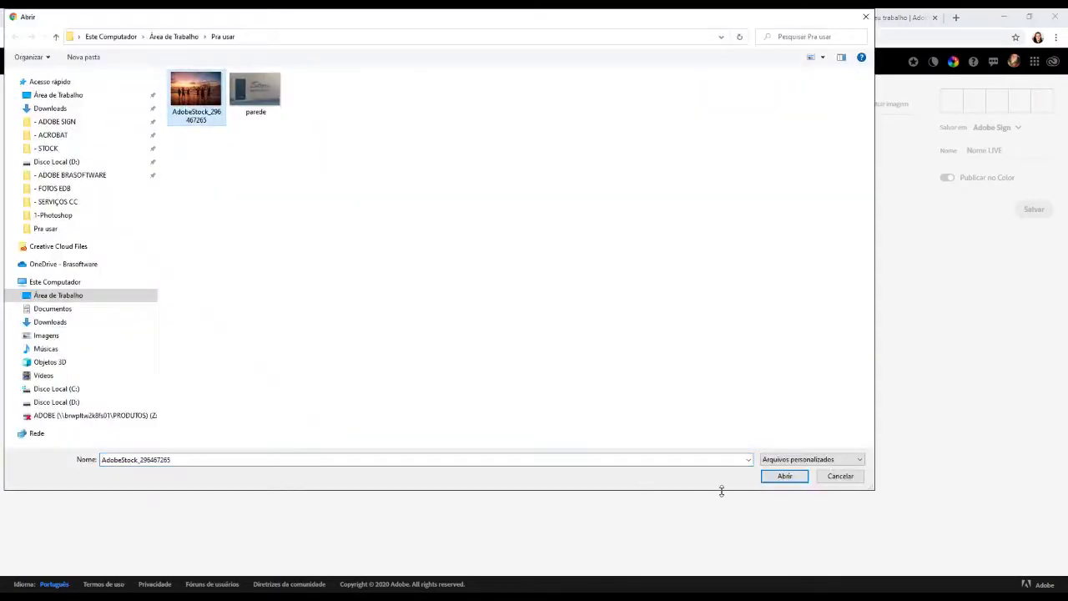
{"action": "left_click", "coordinate": [775, 476]}
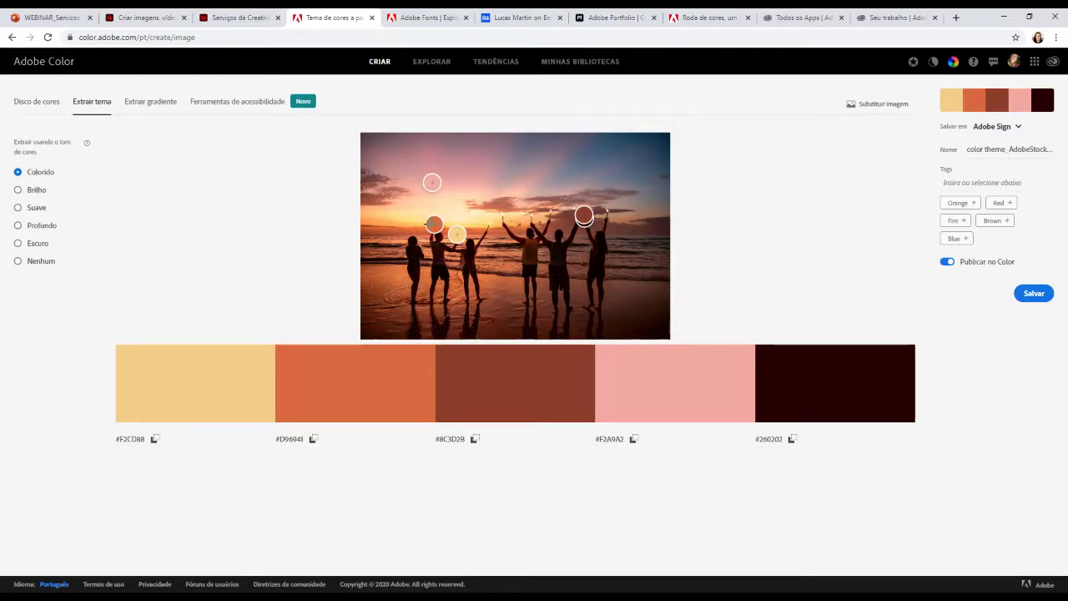
Resample the image theme with orange #F17339, sky blue #4E5F79 and near-black #0F0101, and save it to the Adobe Sign library
{"action": "left_click_drag", "start_coordinate": [432, 221], "coordinate": [421, 228]}
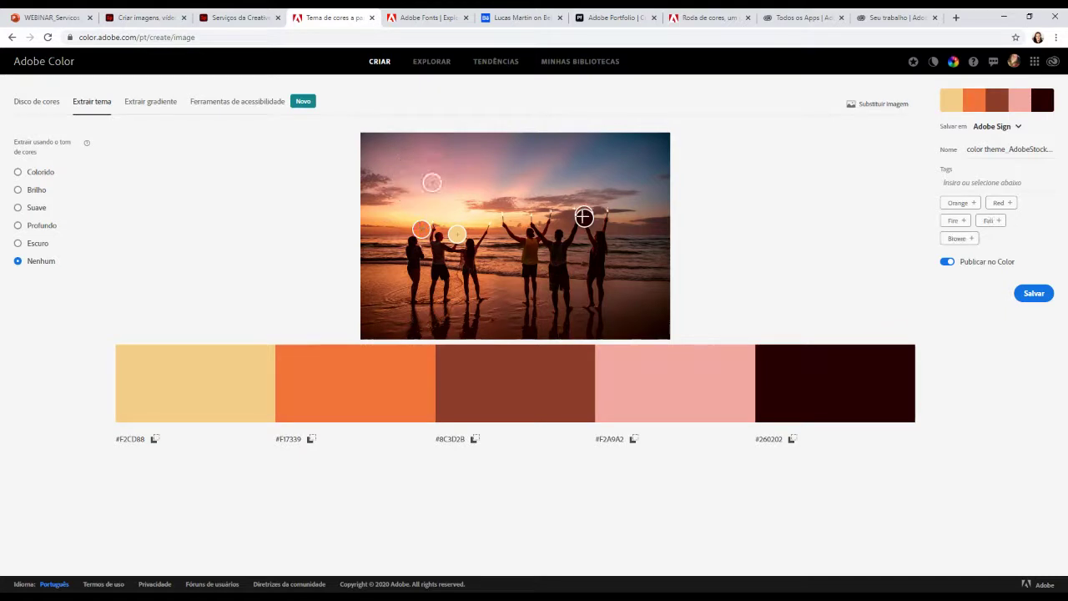
{"action": "left_click_drag", "start_coordinate": [584, 217], "coordinate": [629, 160]}
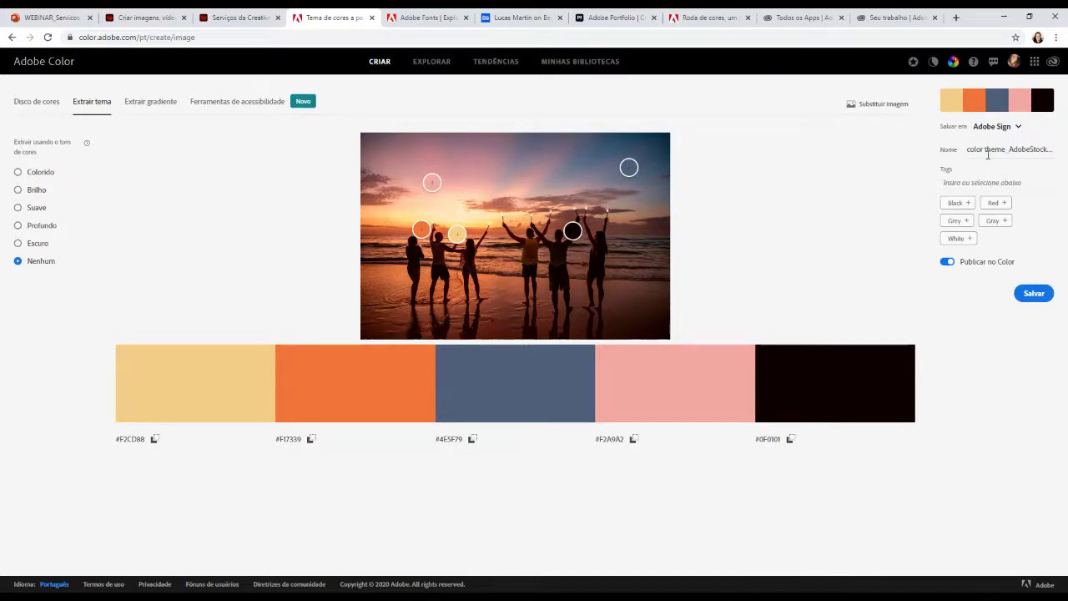
{"action": "left_click", "coordinate": [1040, 296]}
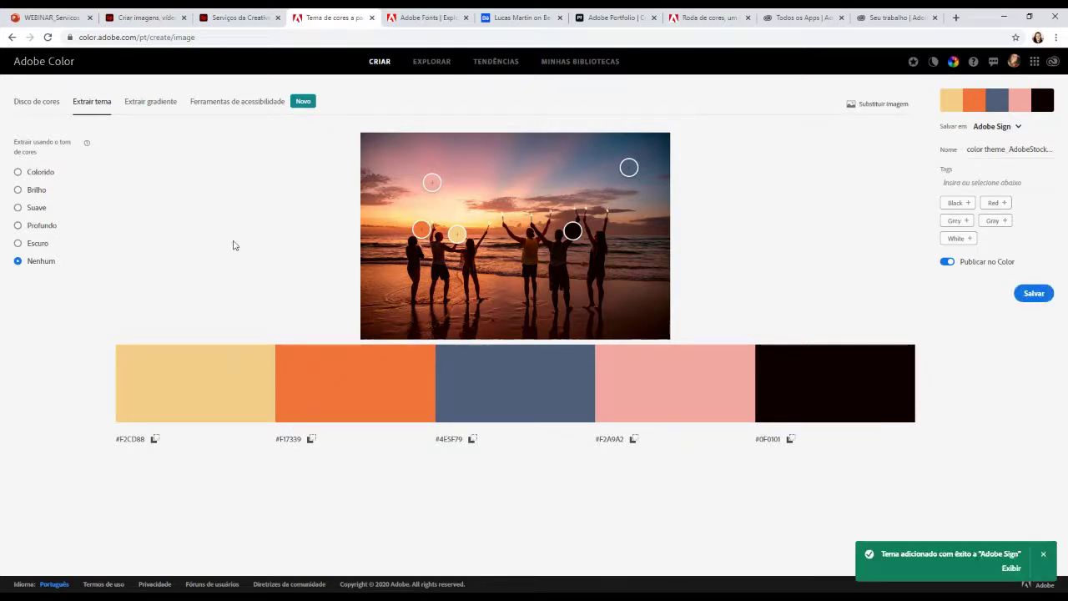
Show the extracted theme on the color wheel and apply the Análogo rule, followed by Monocromático, to its blue base color
{"action": "left_click", "coordinate": [32, 104]}
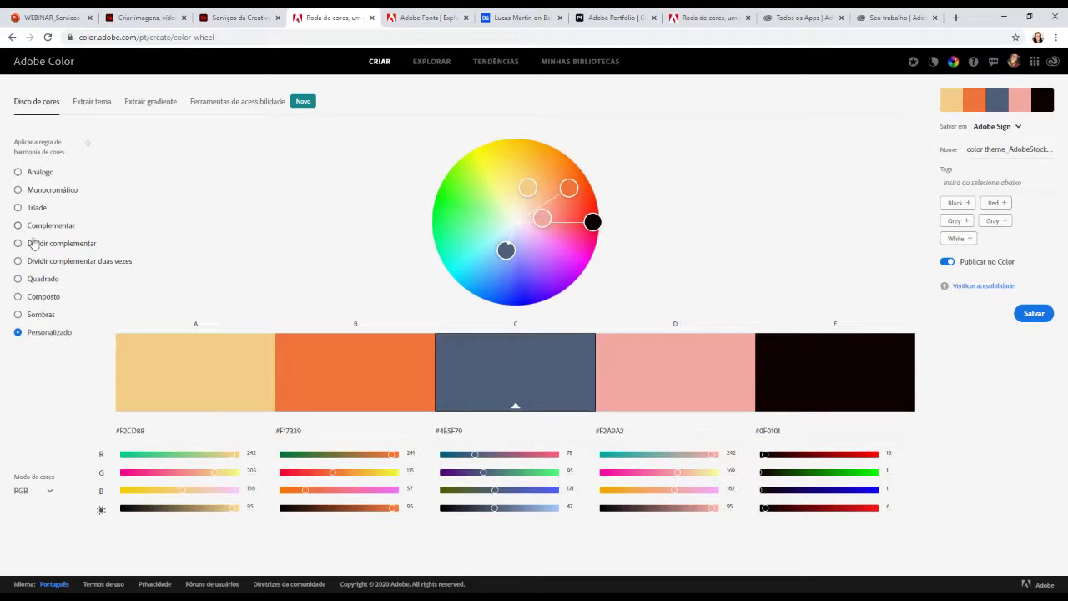
{"action": "left_click", "coordinate": [20, 173]}
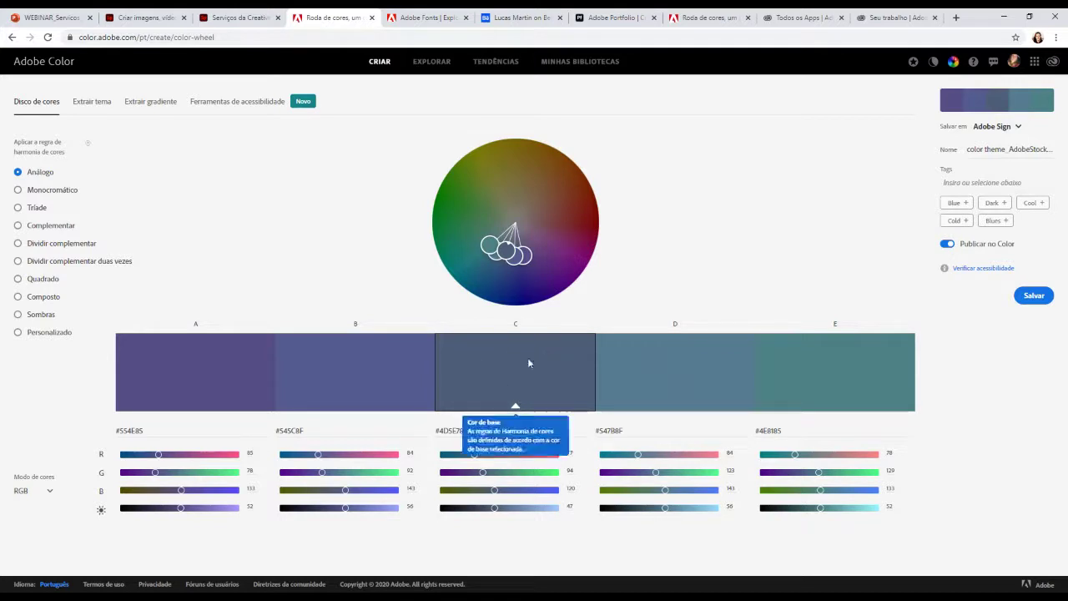
{"action": "left_click", "coordinate": [18, 191]}
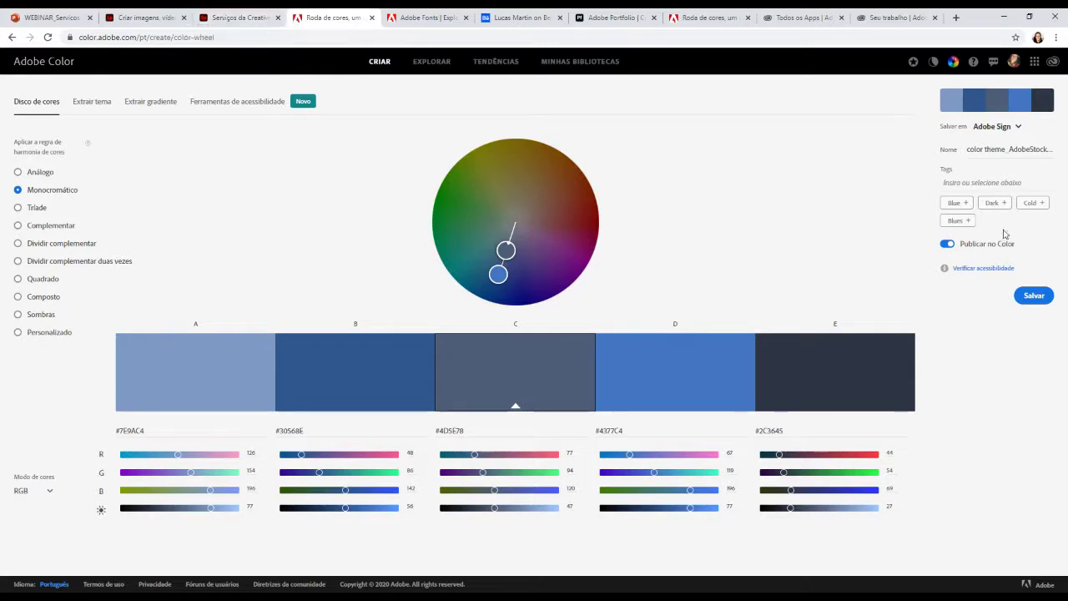
Switch back to the Creative Cloud services page and examine the Espaço em Nuvem section, continuing to Bibliotecas
{"action": "left_click", "coordinate": [236, 20]}
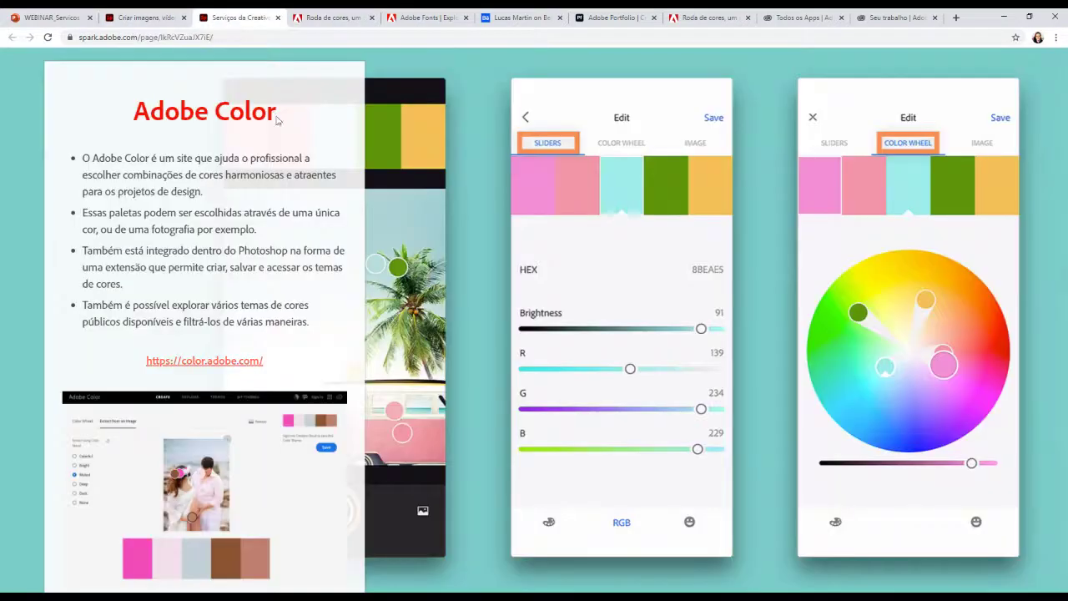
{"action": "scroll", "coordinate": [526, 539], "scroll_direction": "down", "scroll_amount": 4}
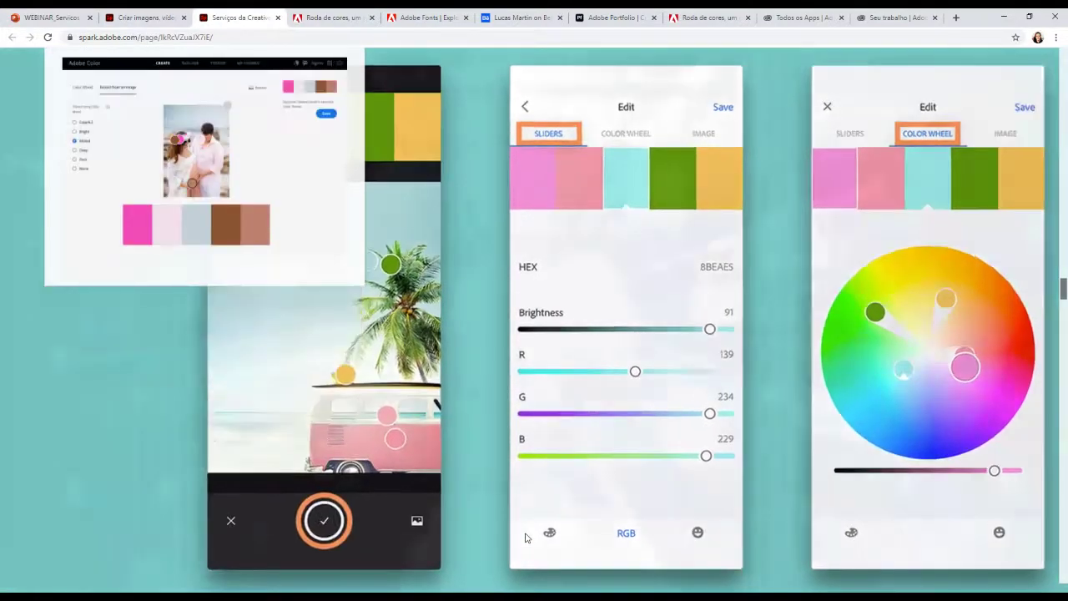
{"action": "scroll", "coordinate": [525, 539], "scroll_direction": "down", "scroll_amount": 3}
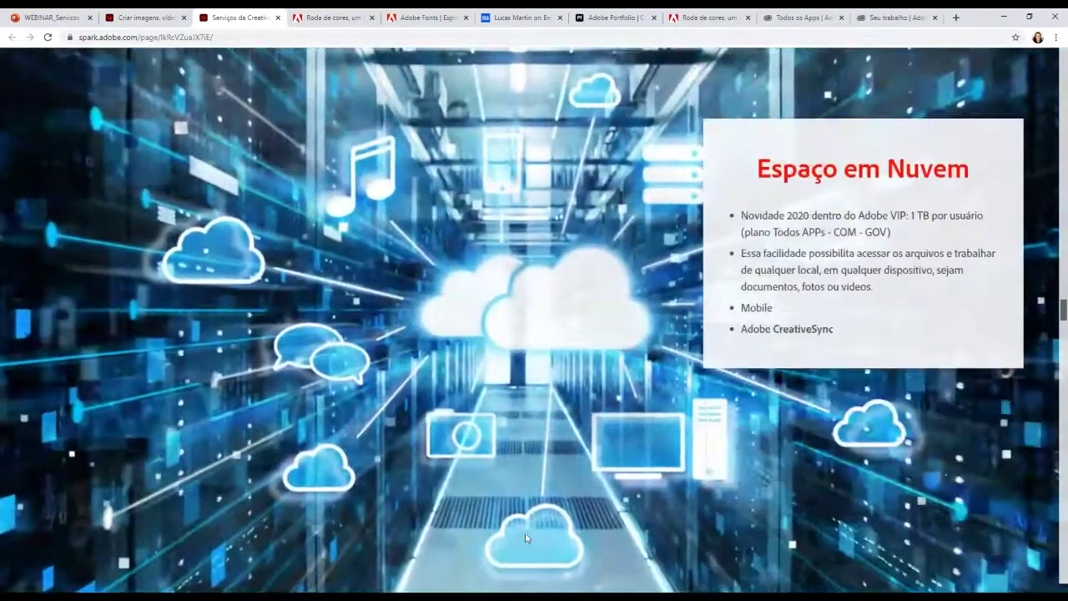
{"action": "scroll", "coordinate": [526, 538], "scroll_direction": "up", "scroll_amount": 1}
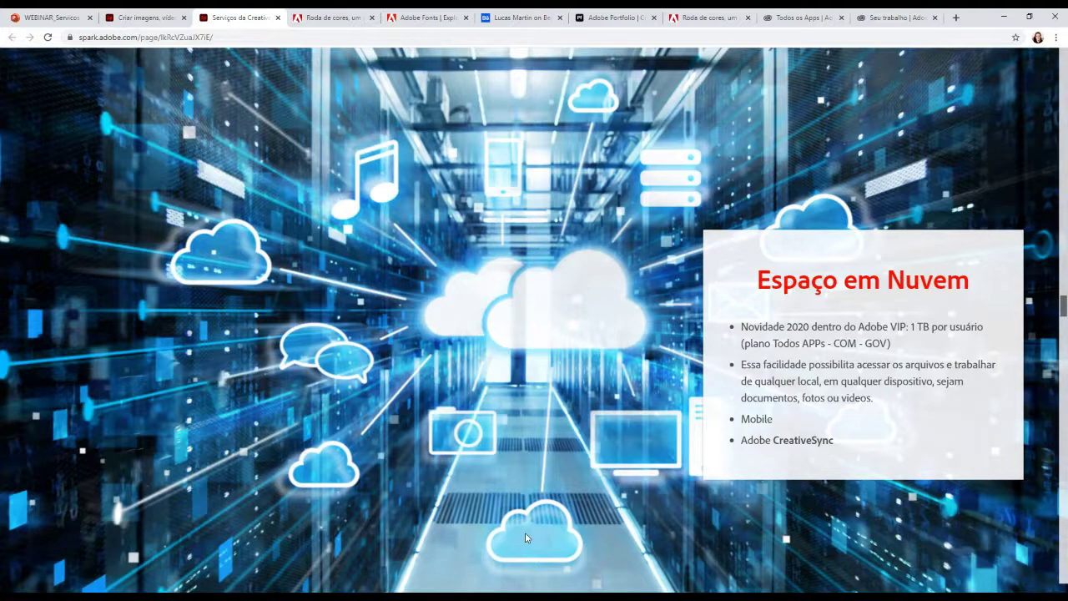
{"action": "scroll", "coordinate": [634, 472], "scroll_direction": "down", "scroll_amount": 5}
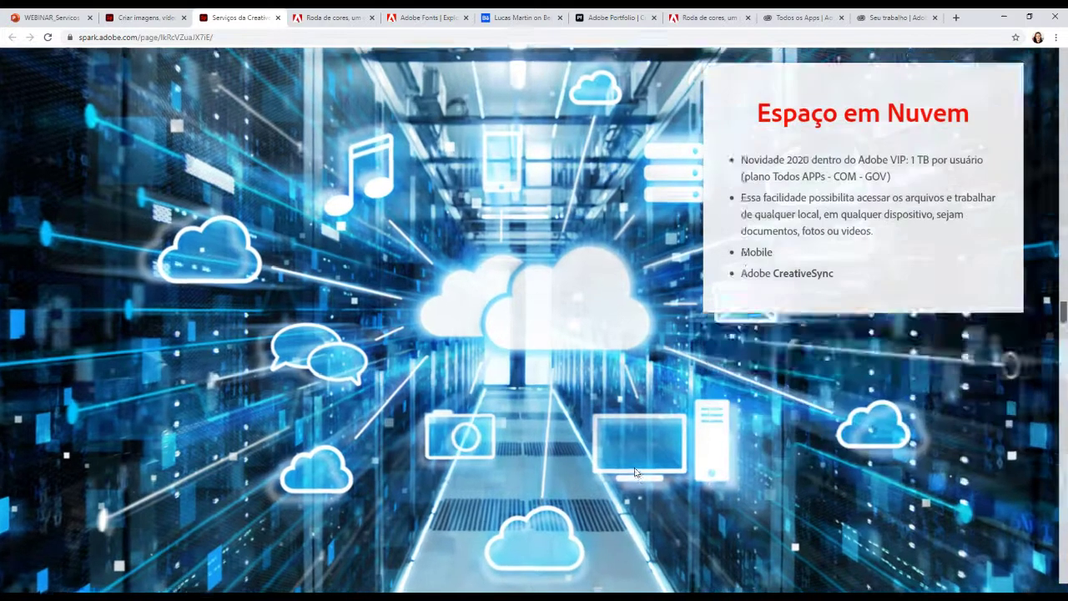
{"action": "scroll", "coordinate": [635, 471], "scroll_direction": "down", "scroll_amount": 3}
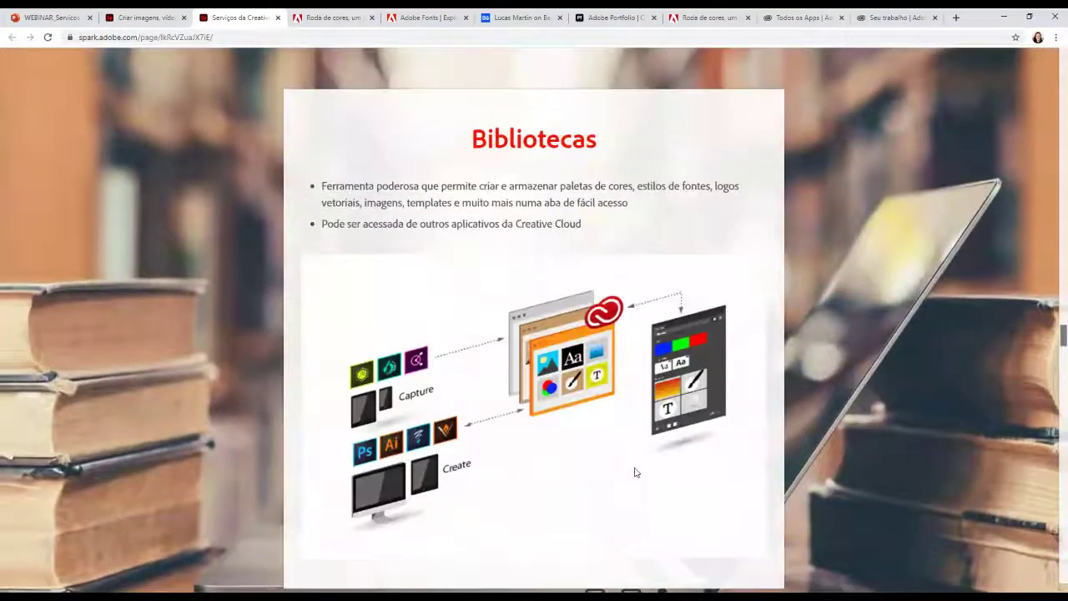